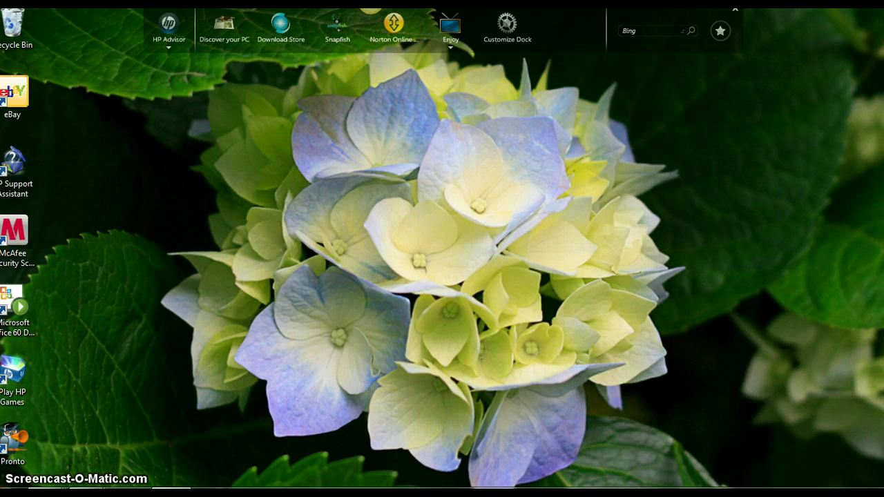
# Open the Computer window to view the hard disk drives and removable storage devices
pyautogui.click(9, 484)
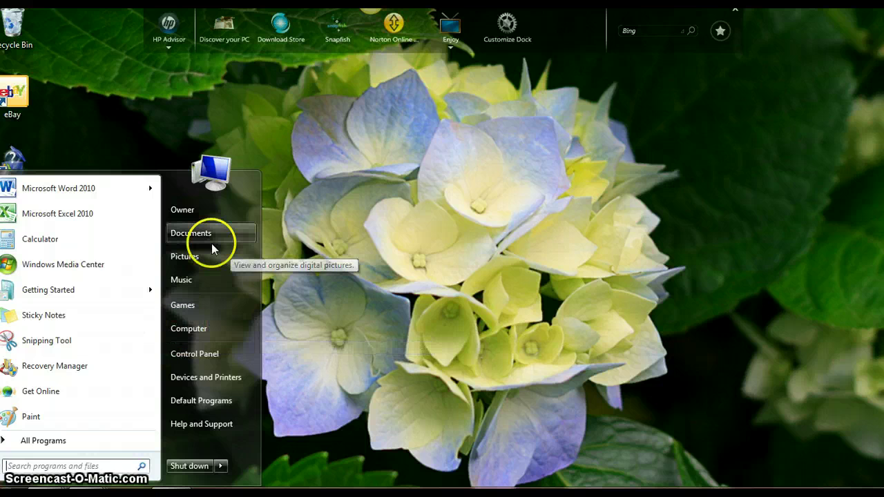
pyautogui.click(190, 332)
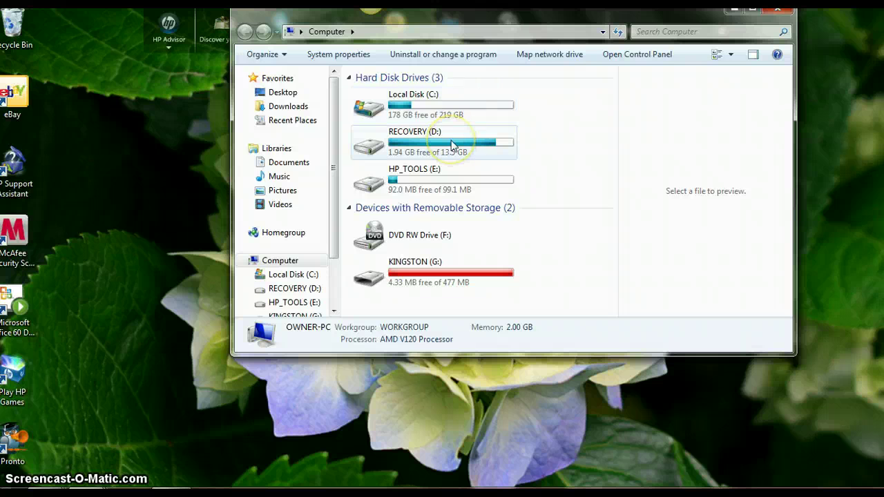
pyautogui.moveTo(452, 145)
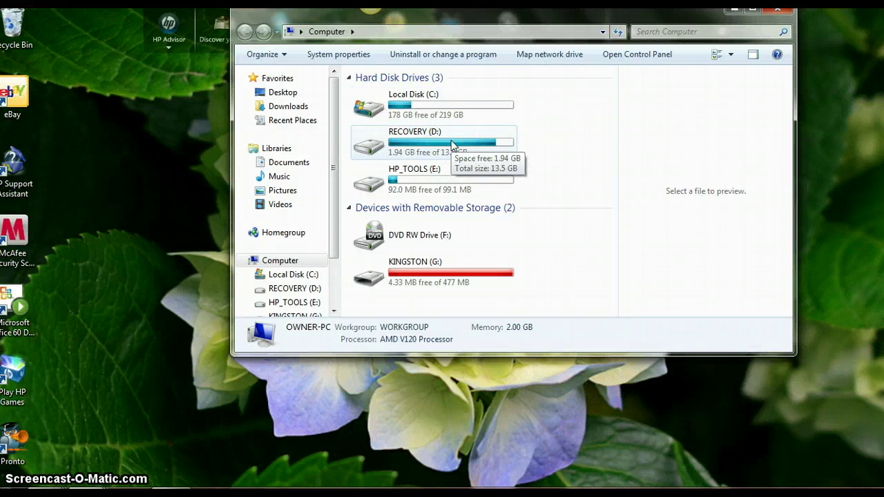
pyautogui.click(516, 263)
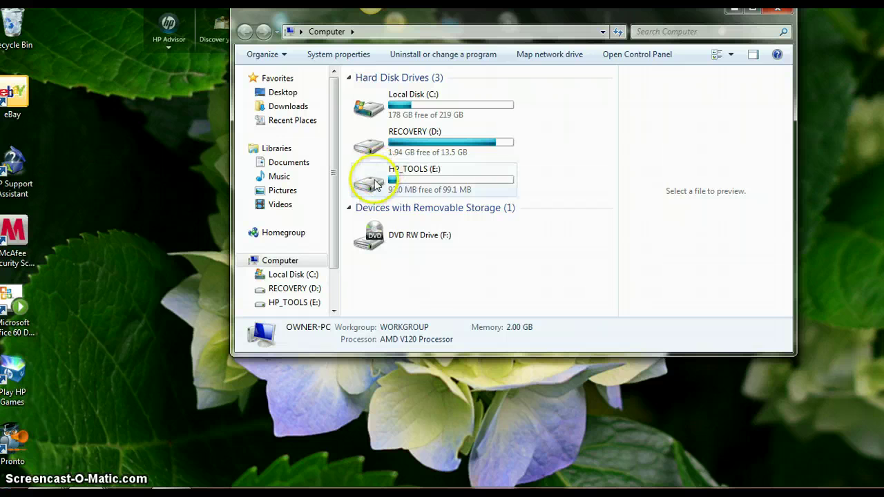
# Create a new folder named CIS in the Documents library
pyautogui.click(282, 164)
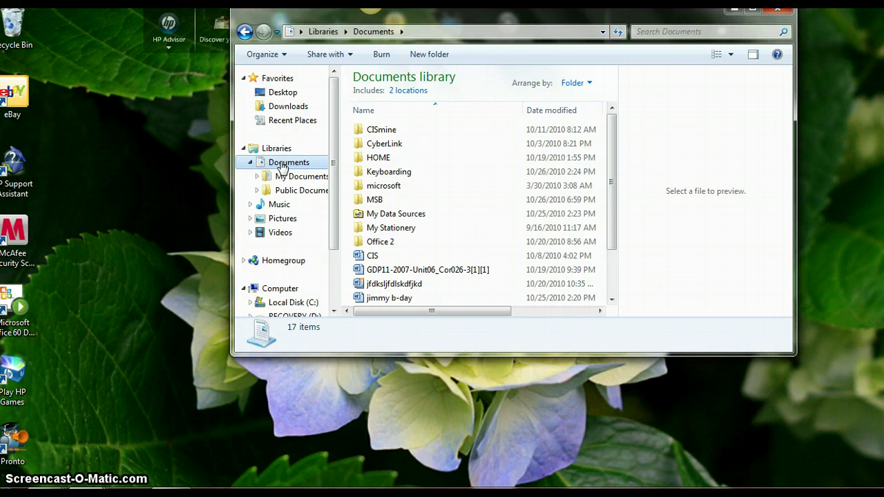
pyautogui.click(433, 56)
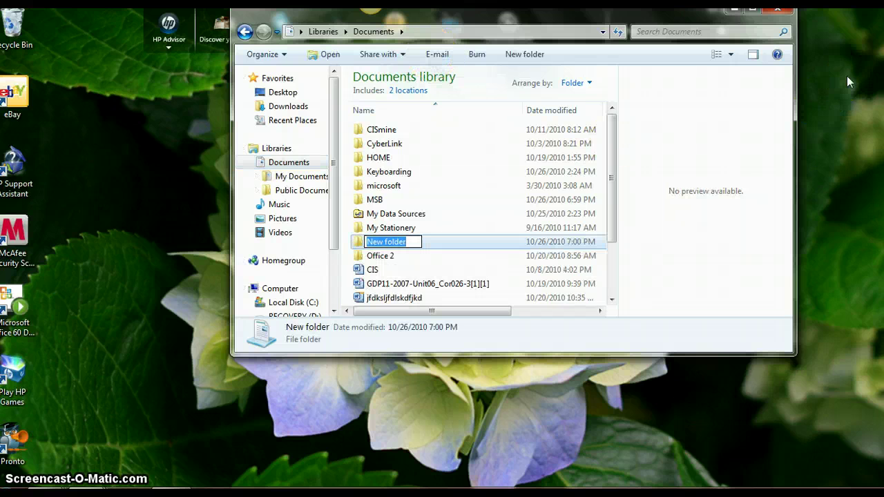
pyautogui.write('CIS')
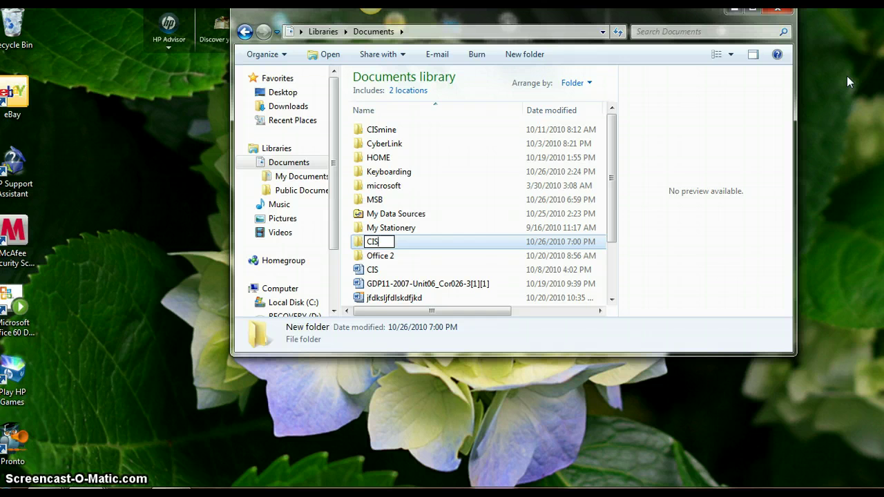
pyautogui.click(708, 252)
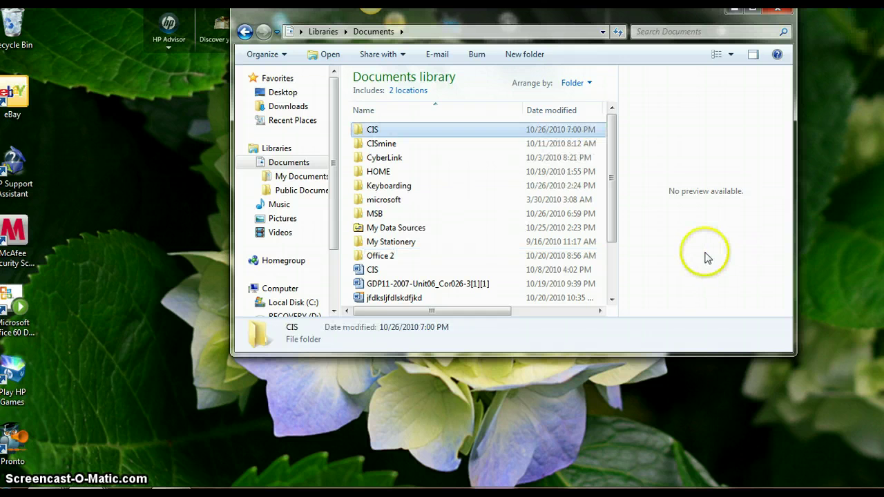
# Start Microsoft Word 2010 and enter "I love this class!" in the blank document
pyautogui.click(47, 464)
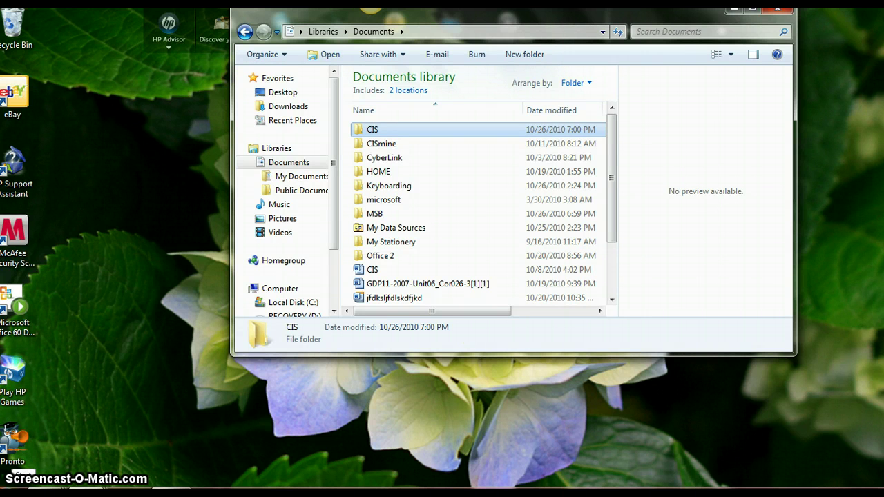
pyautogui.press('super')
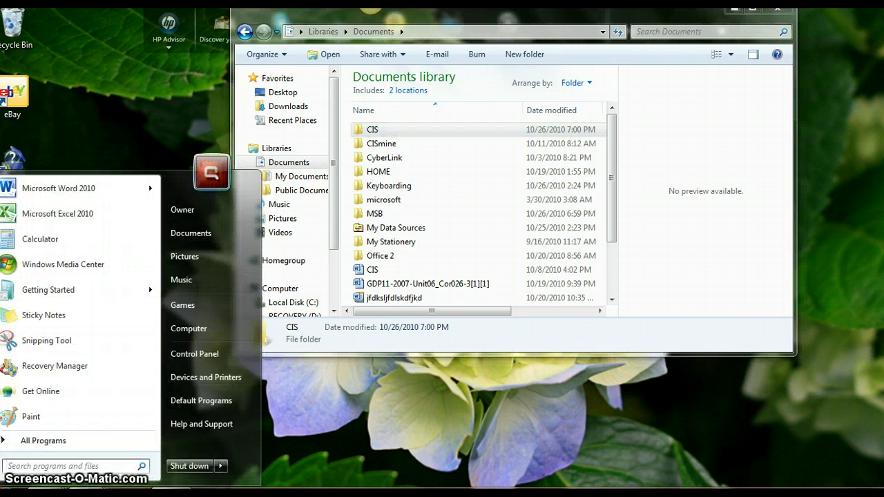
pyautogui.click(59, 188)
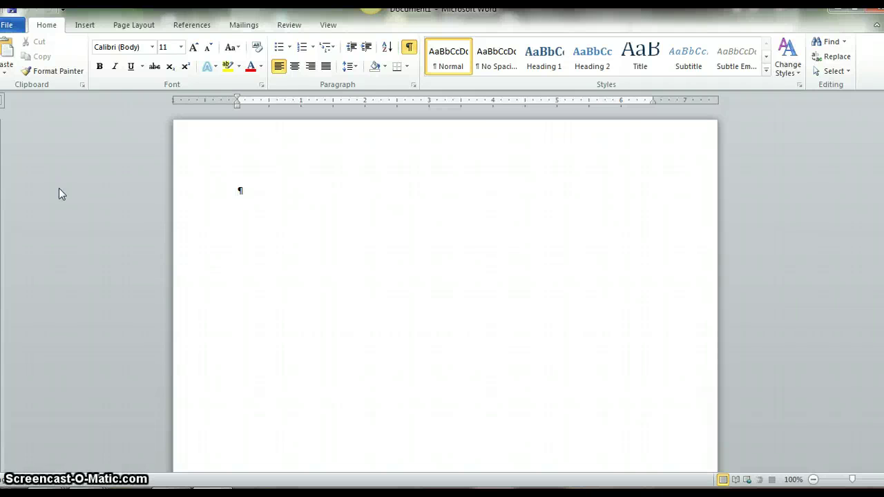
pyautogui.write('love this class!')
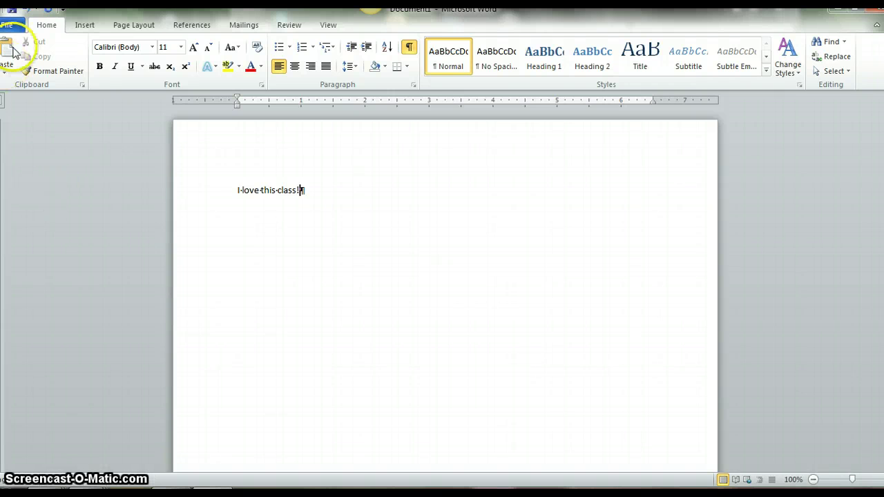
# Save the document as a Word Document named ksCIS in the CIS folder under My Documents
pyautogui.click(18, 24)
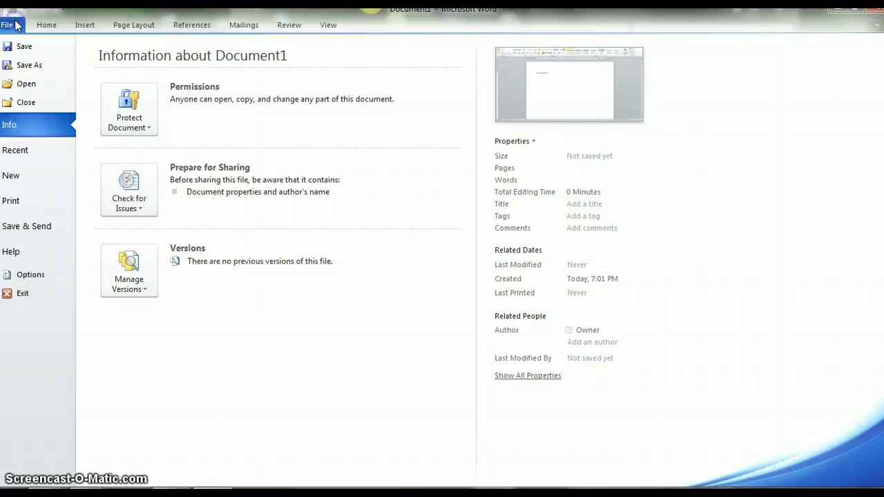
pyautogui.click(31, 61)
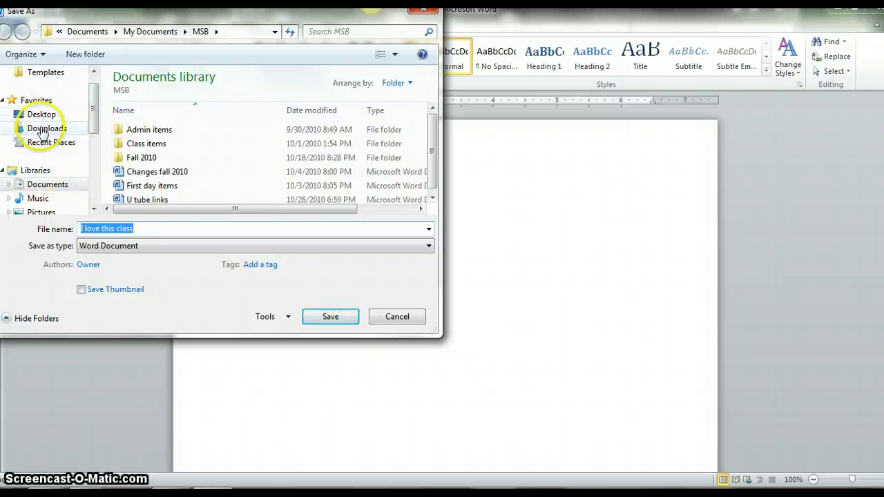
pyautogui.click(33, 186)
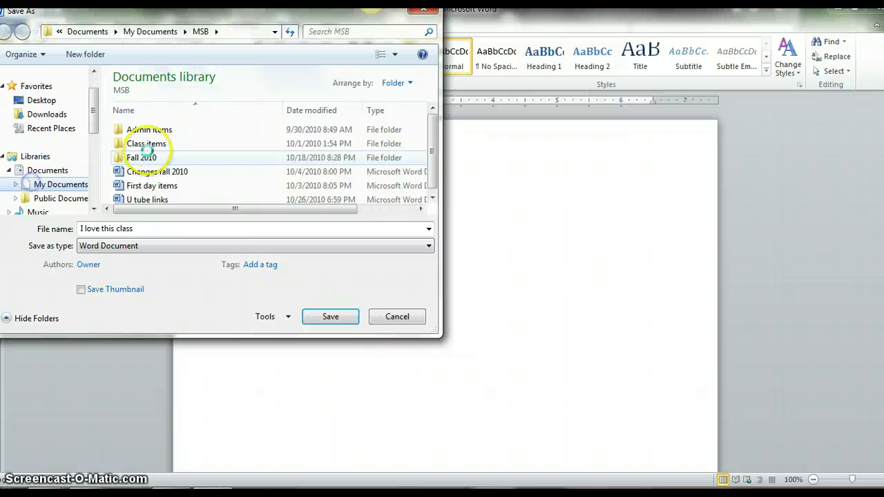
pyautogui.doubleClick(133, 130)
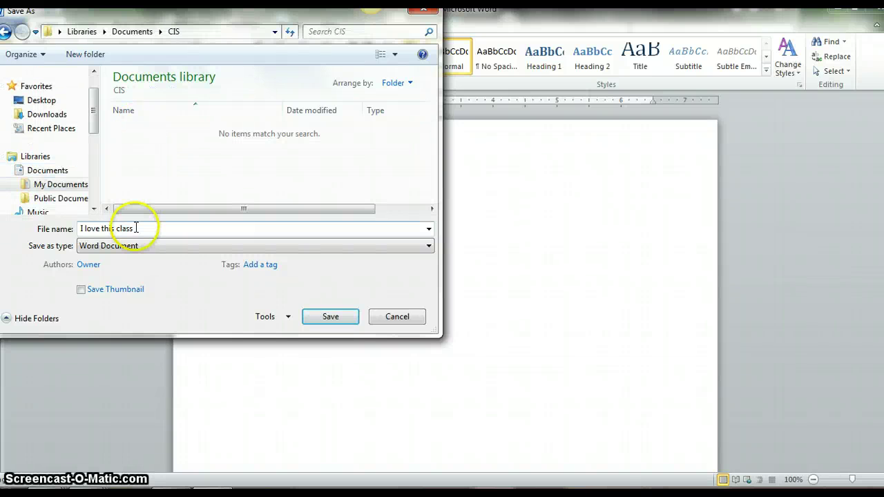
pyautogui.moveTo(136, 228); pyautogui.dragTo(55, 230)
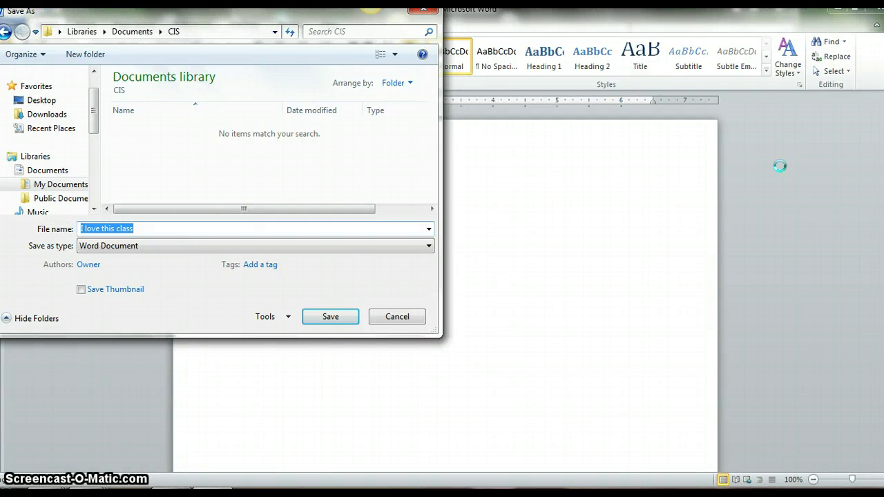
pyautogui.write('d')
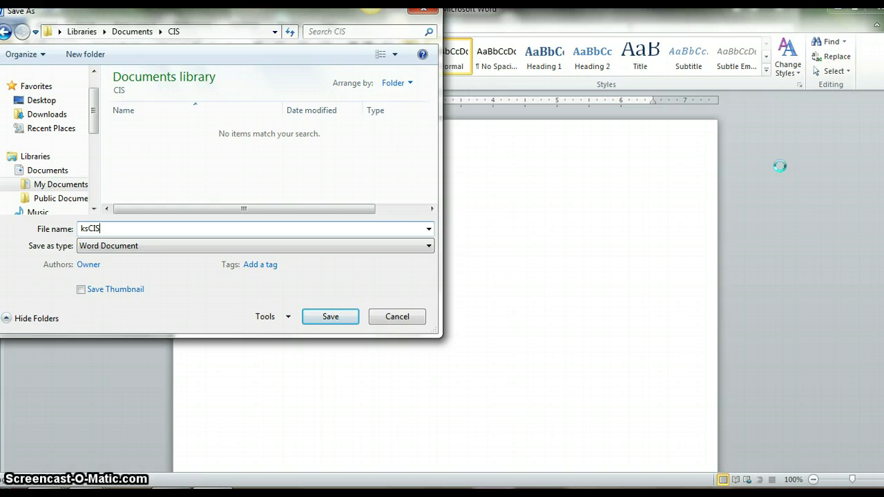
pyautogui.click(330, 322)
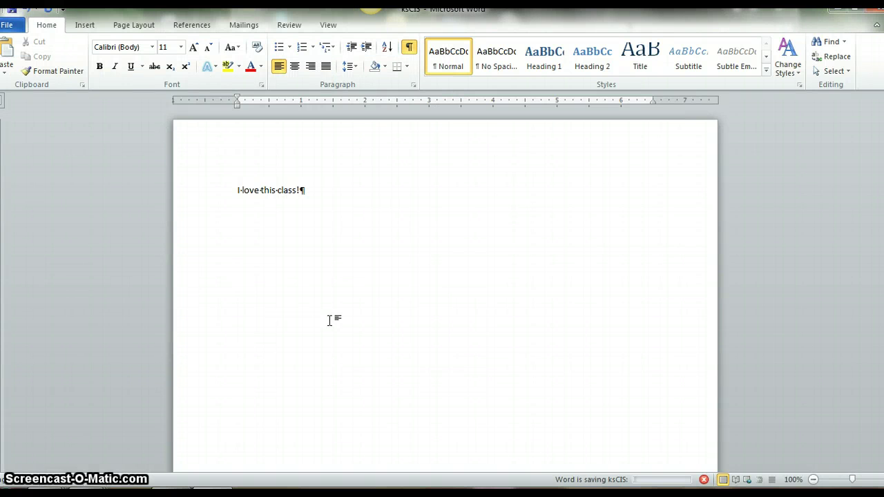
pyautogui.click(330, 320)
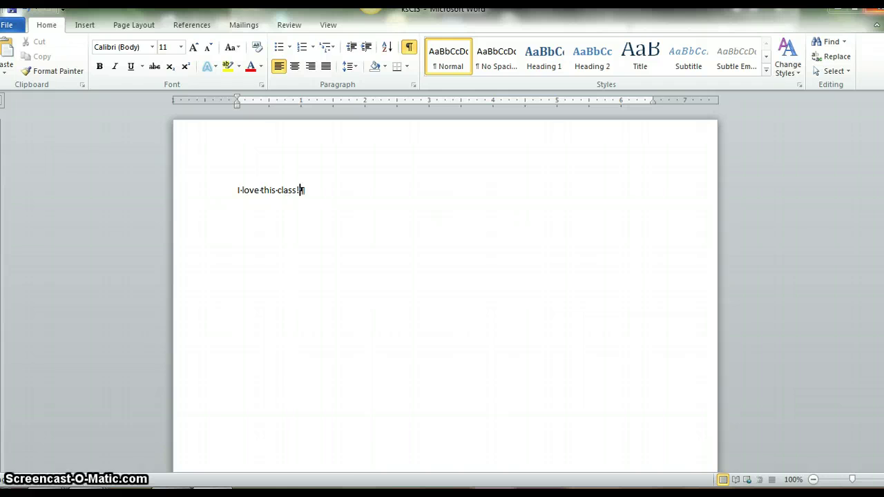
# Return to the Documents library window in Windows Explorer and open the CIS folder
pyautogui.click(459, 462)
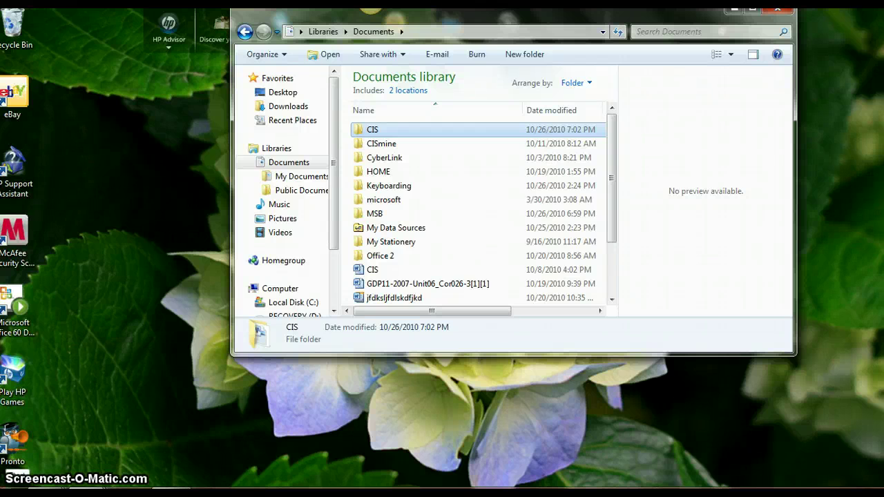
pyautogui.click(14, 487)
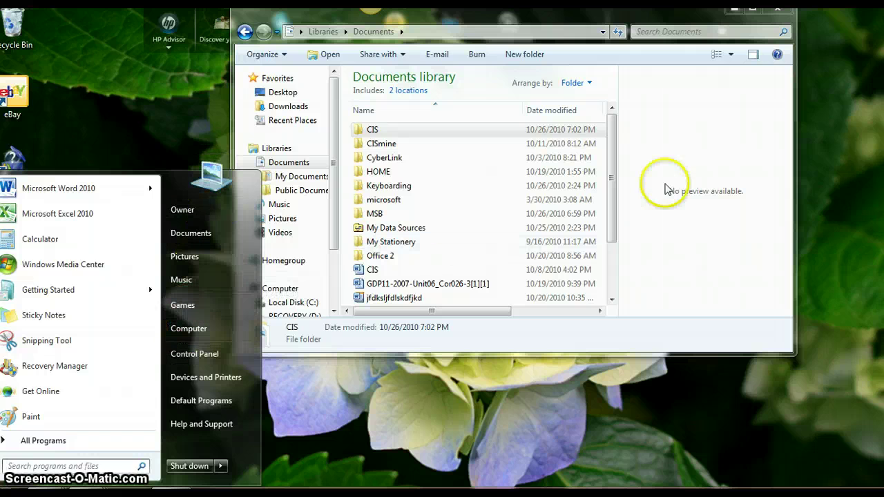
pyautogui.click(661, 261)
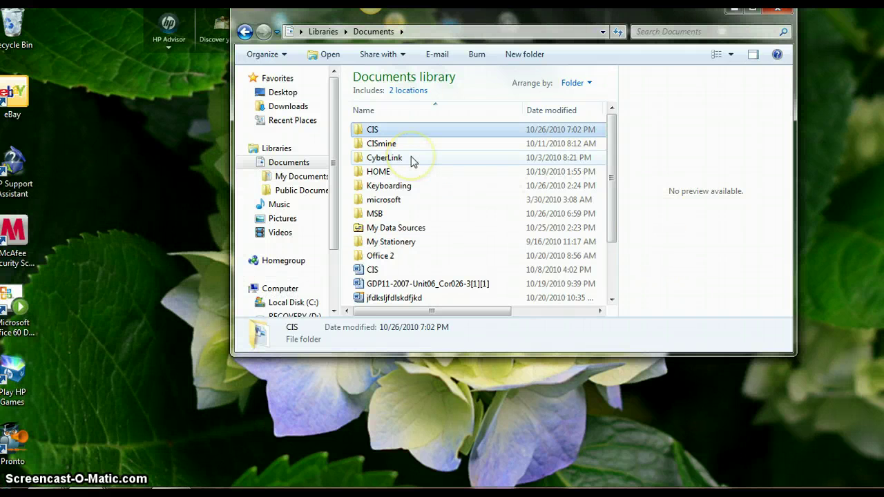
pyautogui.click(371, 131)
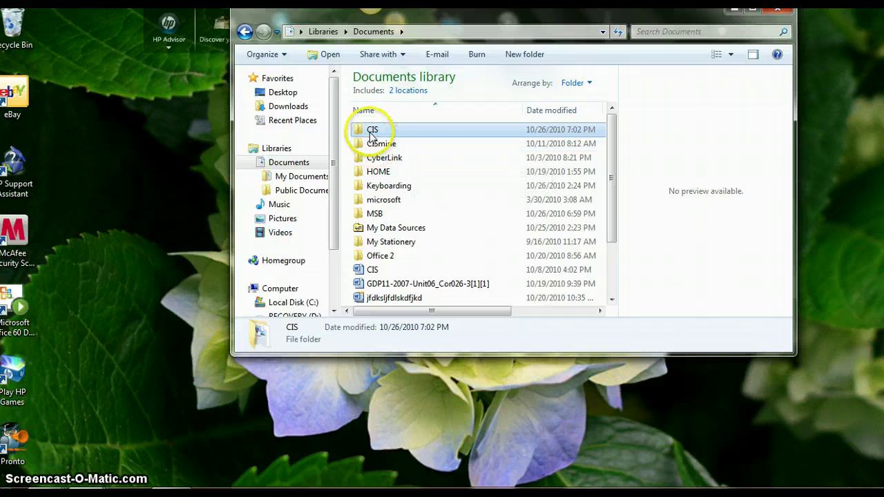
pyautogui.doubleClick(371, 135)
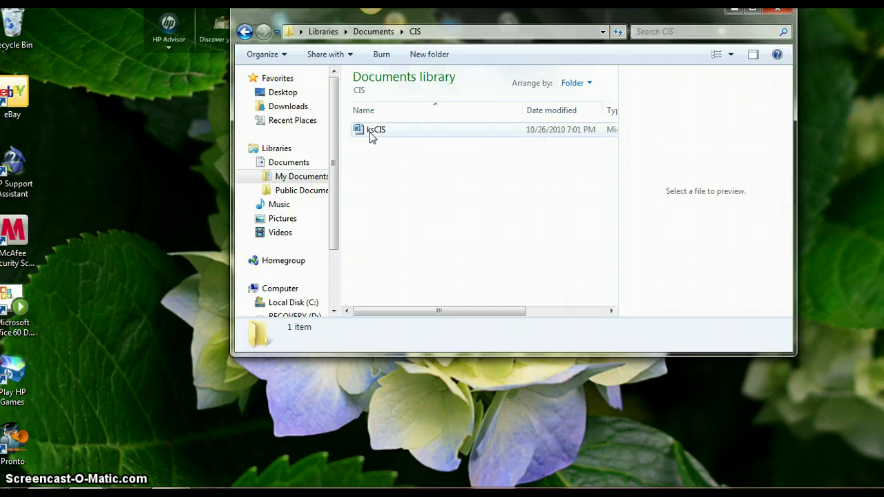
# Rename the ksCIS document in the CIS folder as ksCIS2
pyautogui.click(421, 133)
pyautogui.click(380, 130)
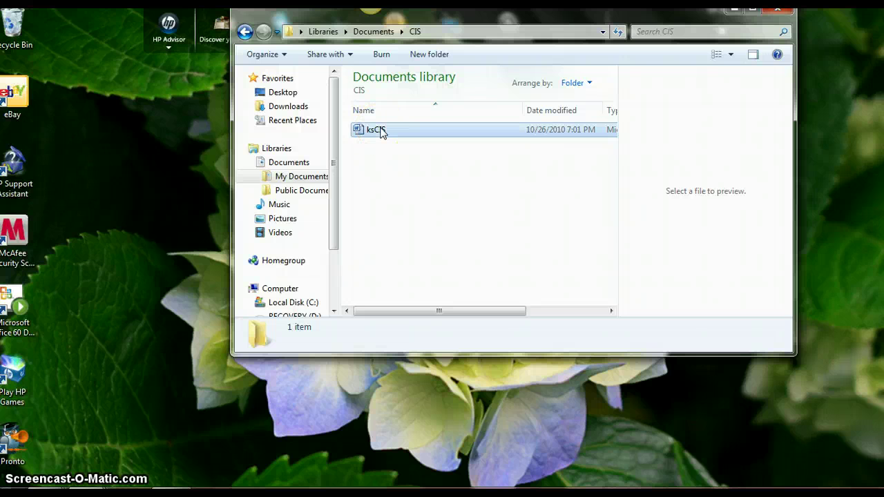
pyautogui.rightClick(380, 130)
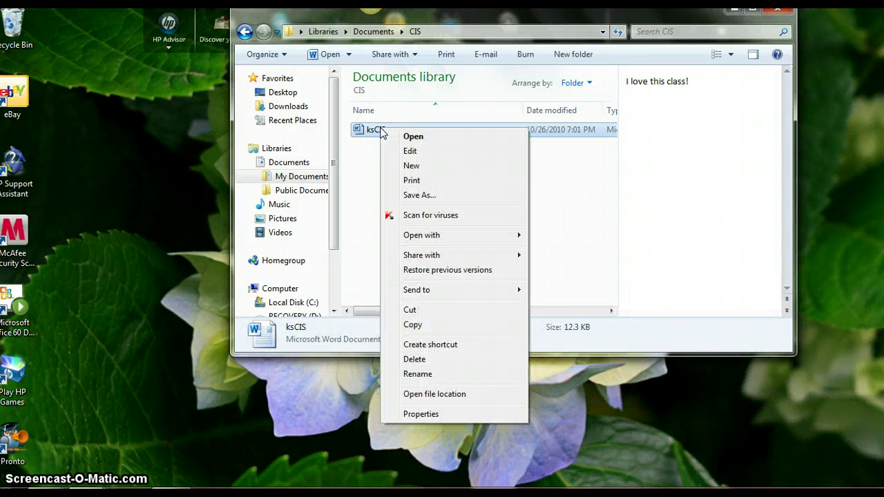
pyautogui.click(418, 374)
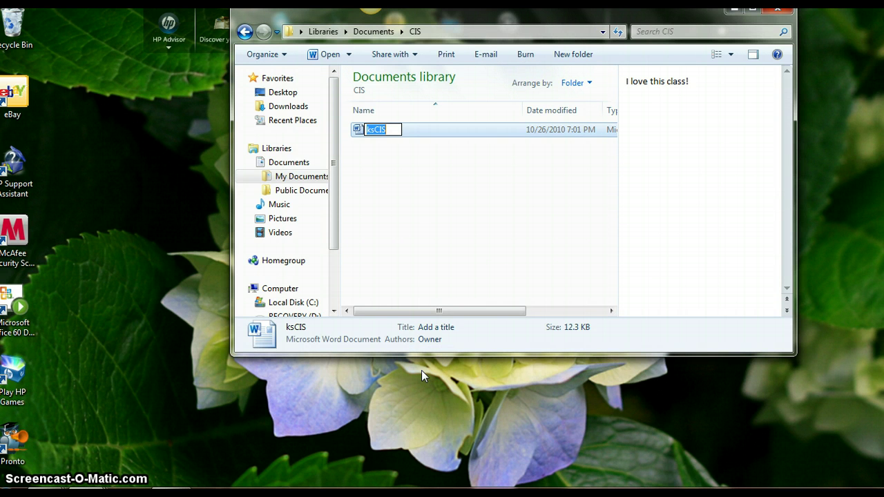
pyautogui.press('End')
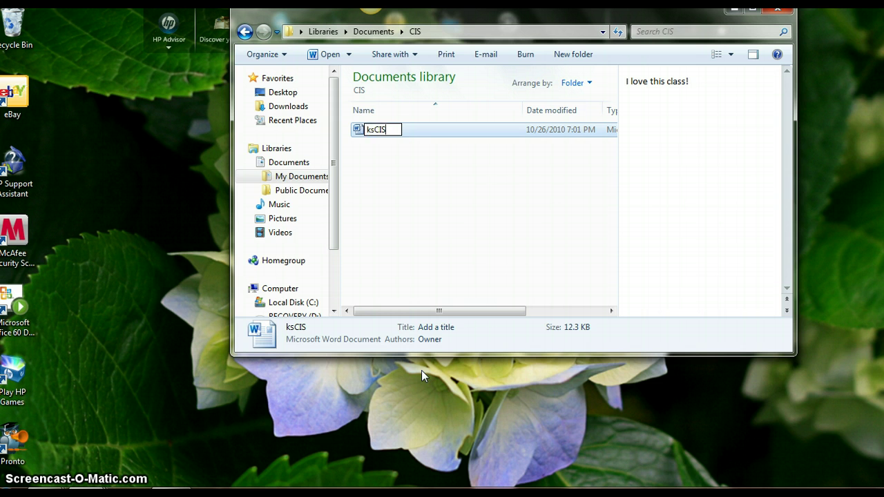
pyautogui.write('2')
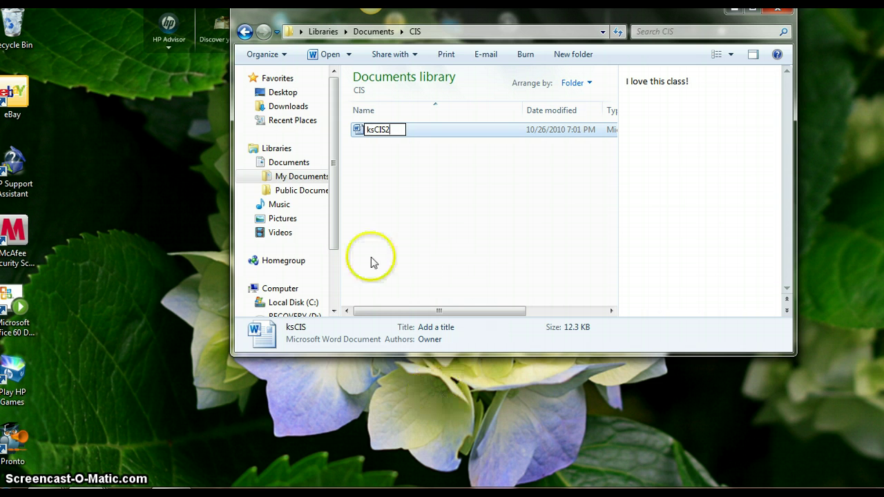
pyautogui.click(418, 223)
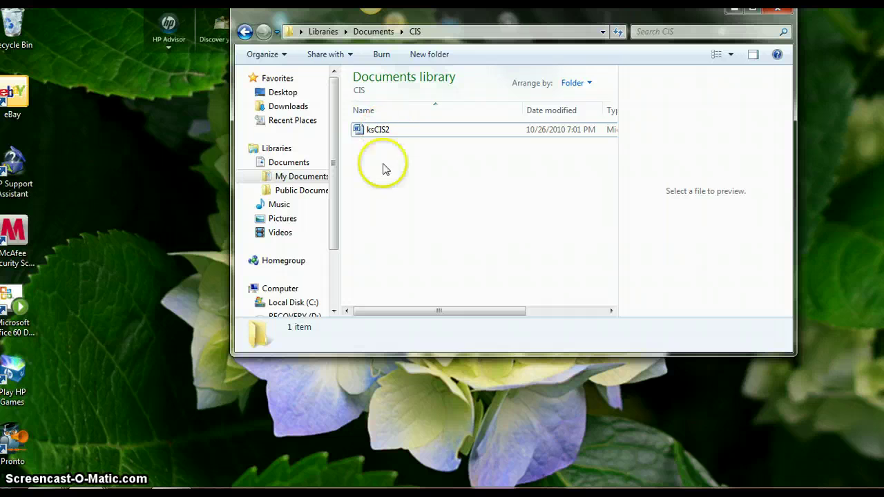
# Copy the ksCIS2 document and paste a duplicate of it into the same CIS folder
pyautogui.click(375, 134)
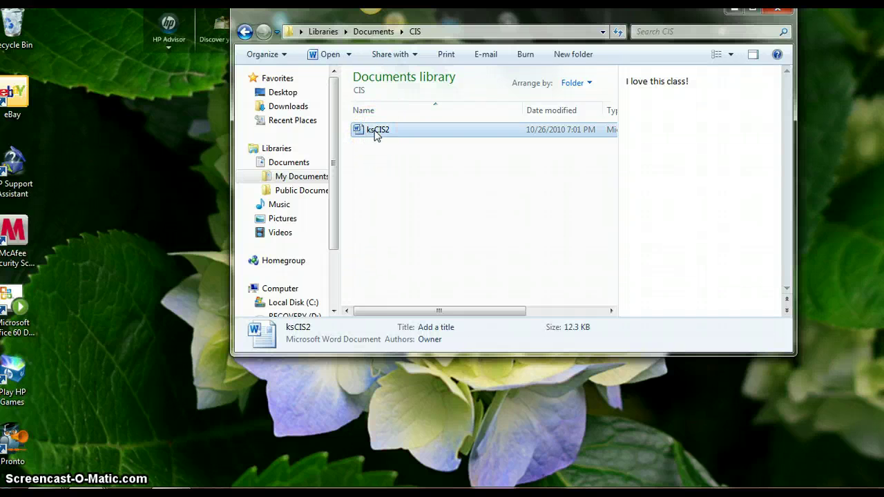
pyautogui.rightClick(376, 134)
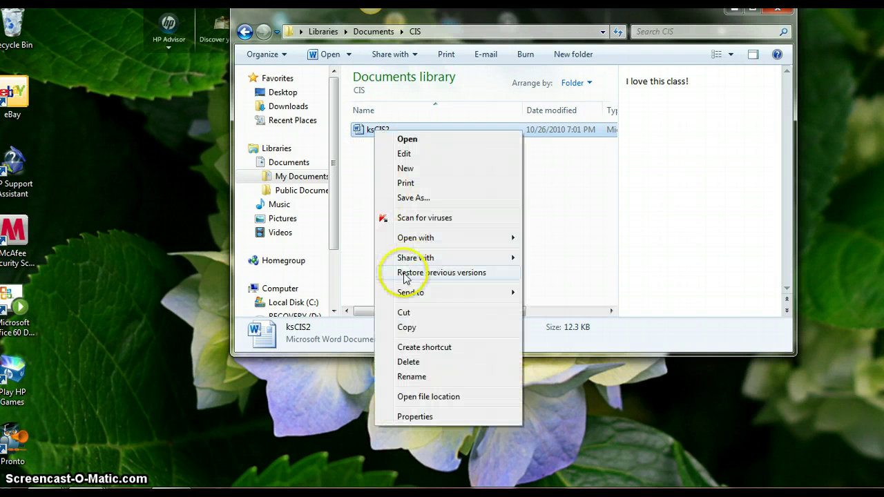
pyautogui.click(419, 329)
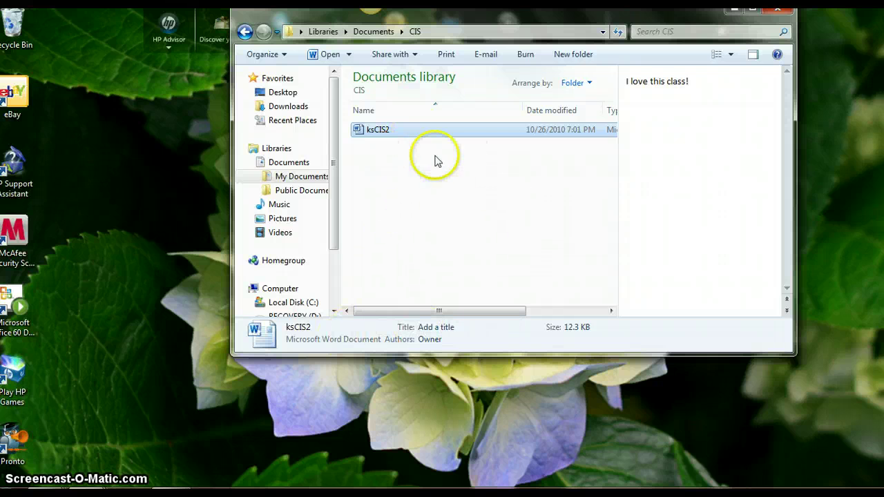
pyautogui.rightClick(406, 218)
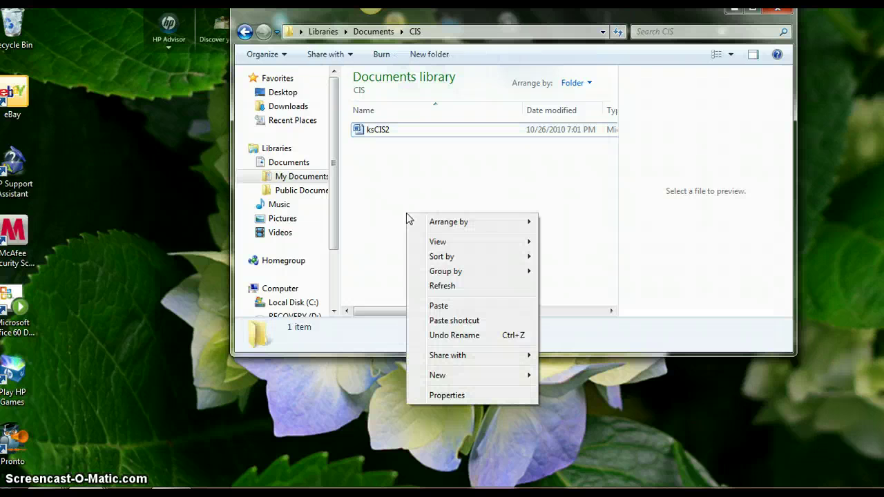
pyautogui.click(438, 306)
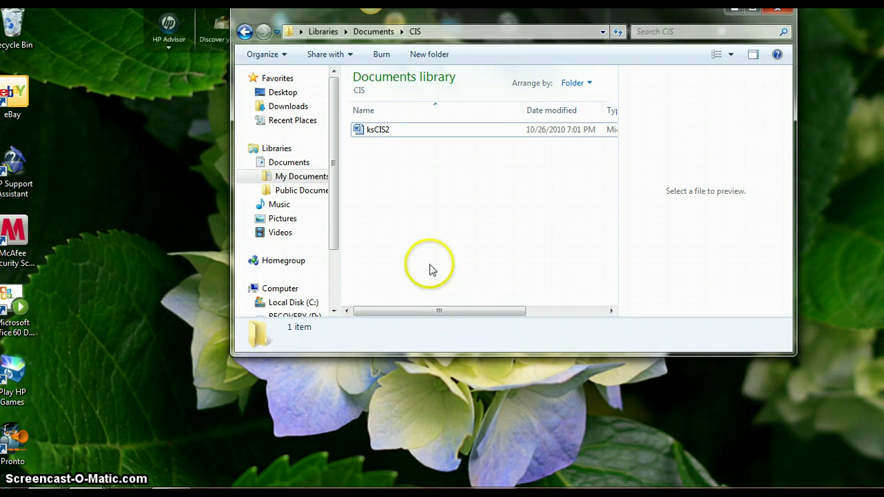
pyautogui.hotkey('ctrl', 'v')
pyautogui.rightClick(408, 172)
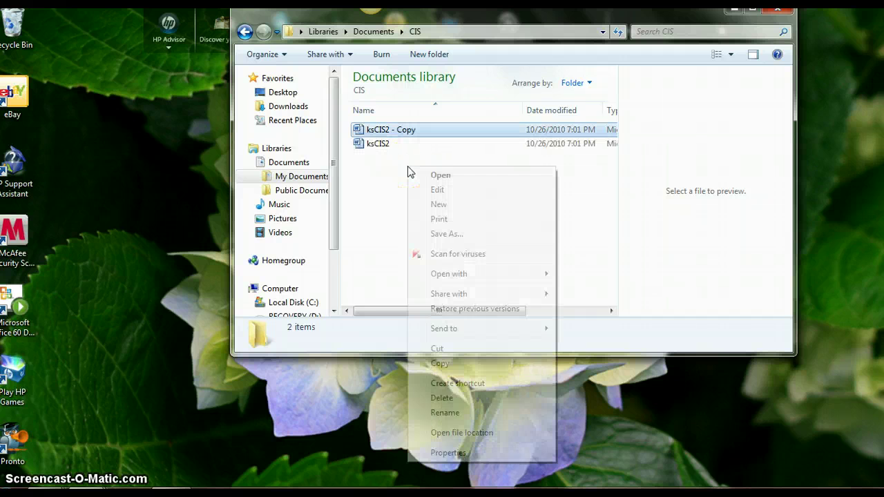
pyautogui.click(391, 166)
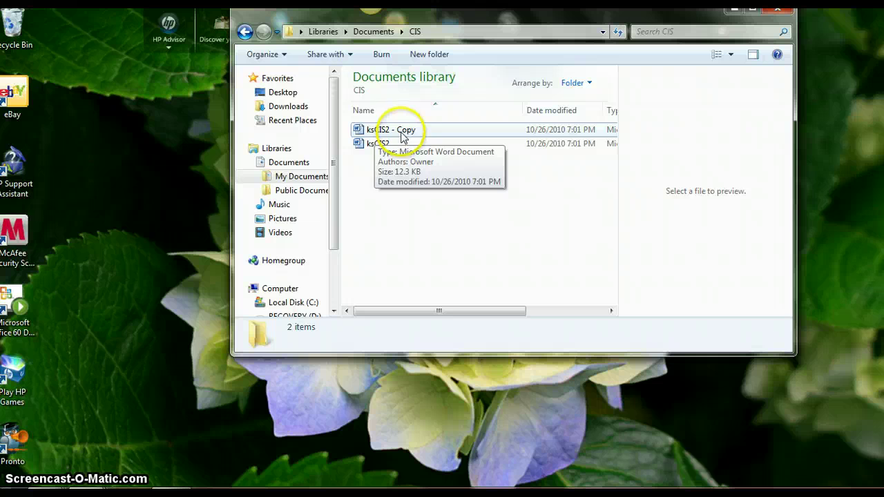
# Rename the duplicate of ksCIS2 in the CIS folder as ksCIS3
pyautogui.click(397, 131)
pyautogui.rightClick(398, 132)
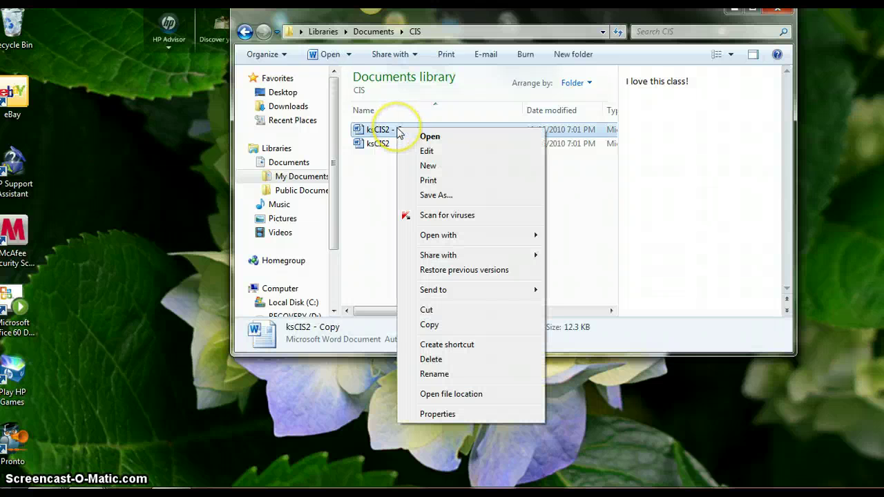
pyautogui.click(434, 373)
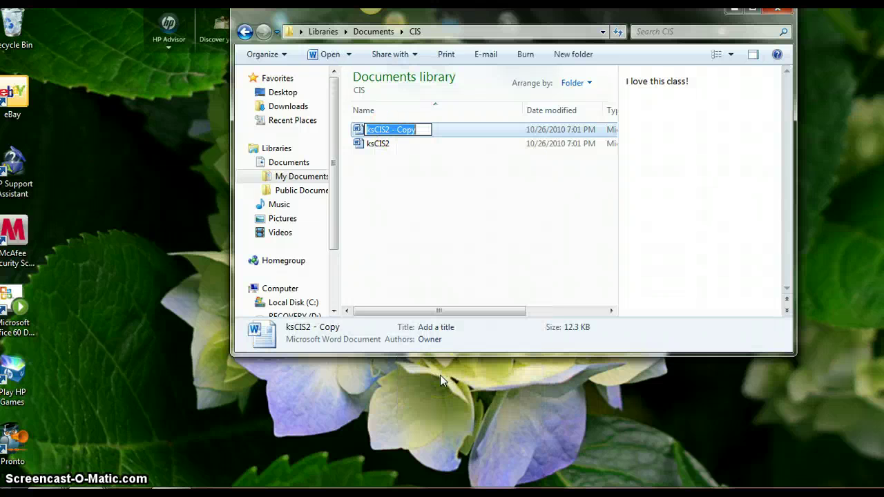
pyautogui.write('ksCIS3')
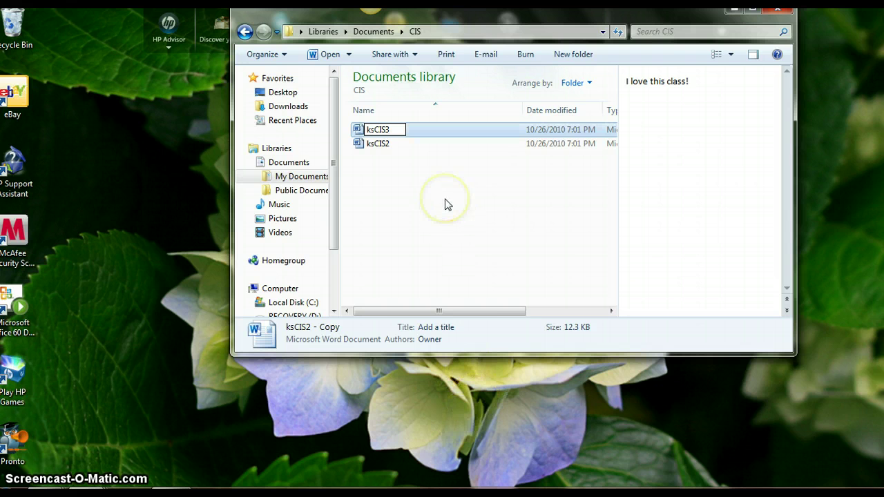
pyautogui.click(372, 132)
pyautogui.click(371, 132)
# Open the ksCIS3 document in Microsoft Word and replace its text with "I love the instructor!"
pyautogui.click(375, 147)
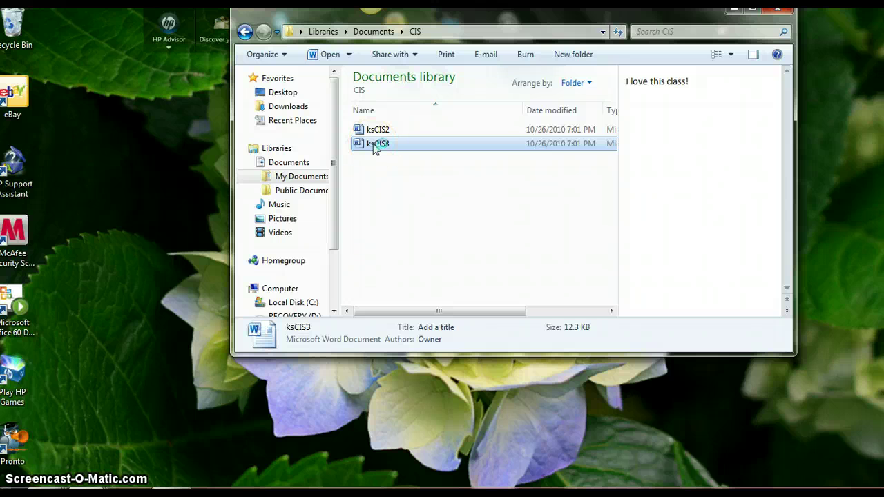
pyautogui.doubleClick(375, 145)
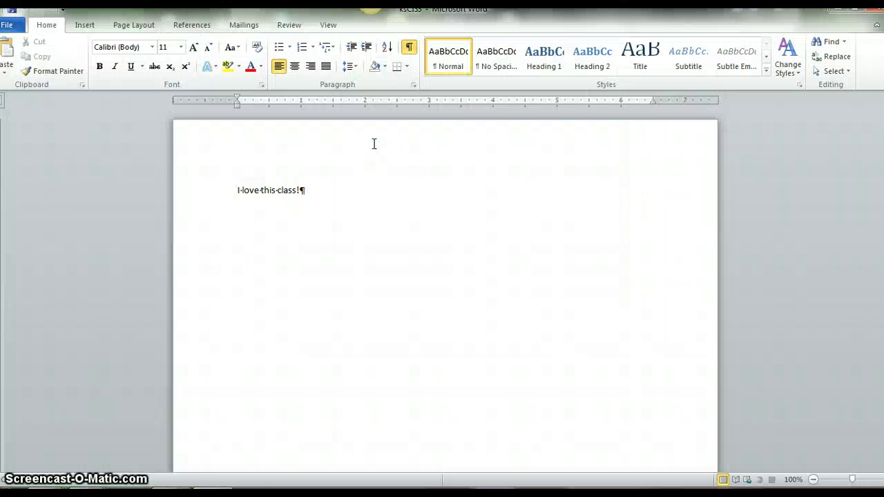
pyautogui.click(223, 247)
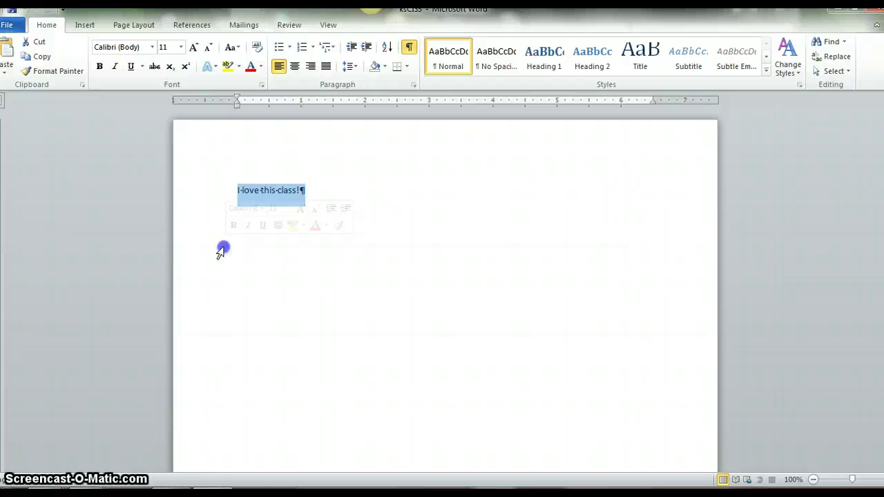
pyautogui.write('I lo')
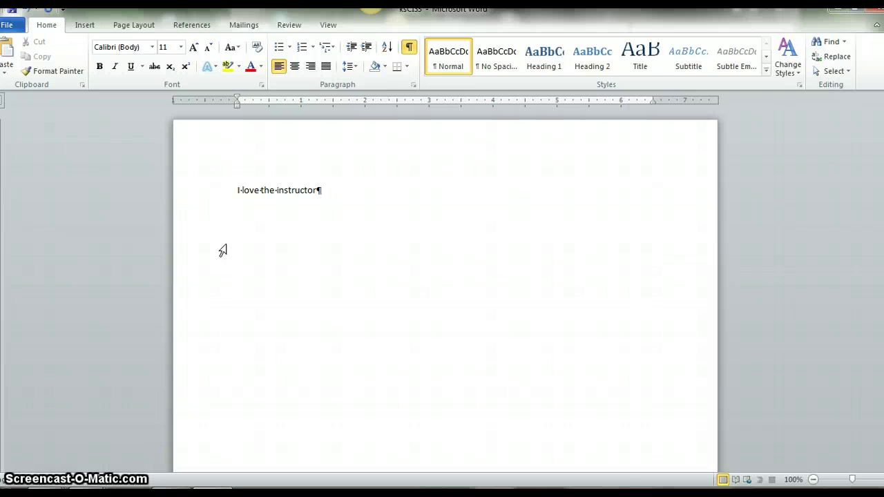
pyautogui.click(265, 272)
# Save the edited ksCIS3 document and close Word to return to the CIS folder
pyautogui.click(11, 26)
pyautogui.click(20, 48)
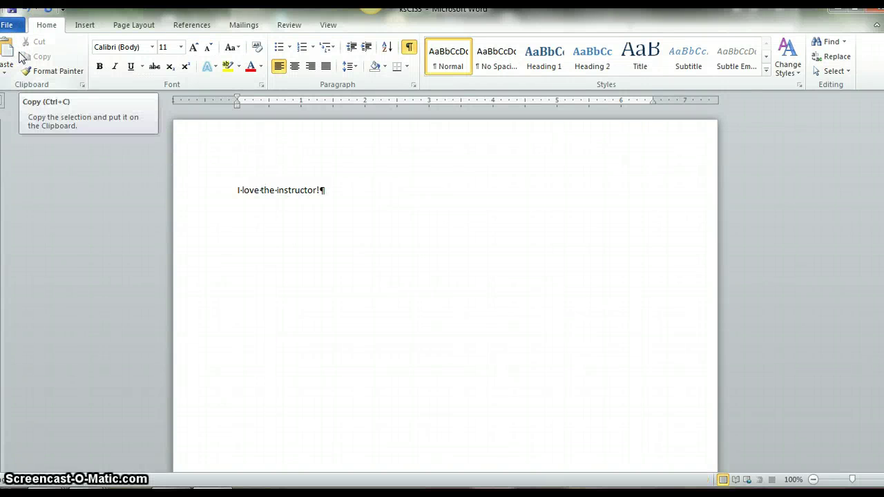
pyautogui.hotkey('alt', 'F4')
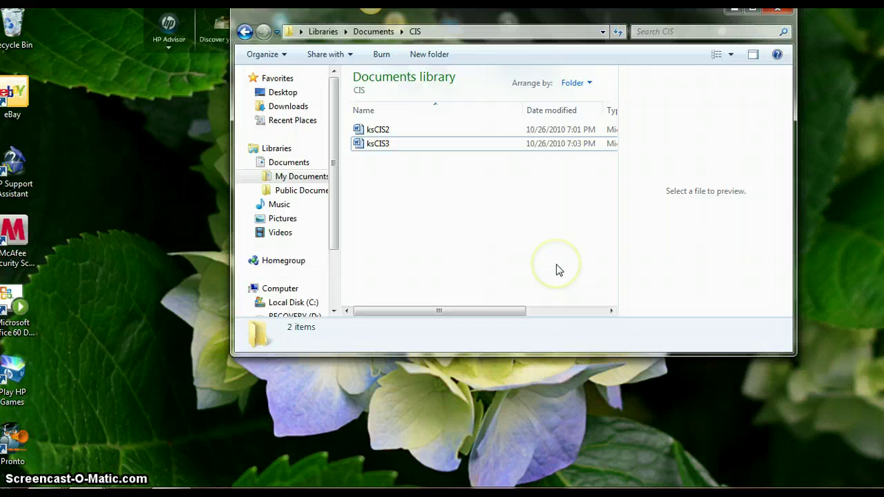
# View the general properties of the ksCIS3 document, including its type, location, size and dates, and close the properties
pyautogui.rightClick(385, 151)
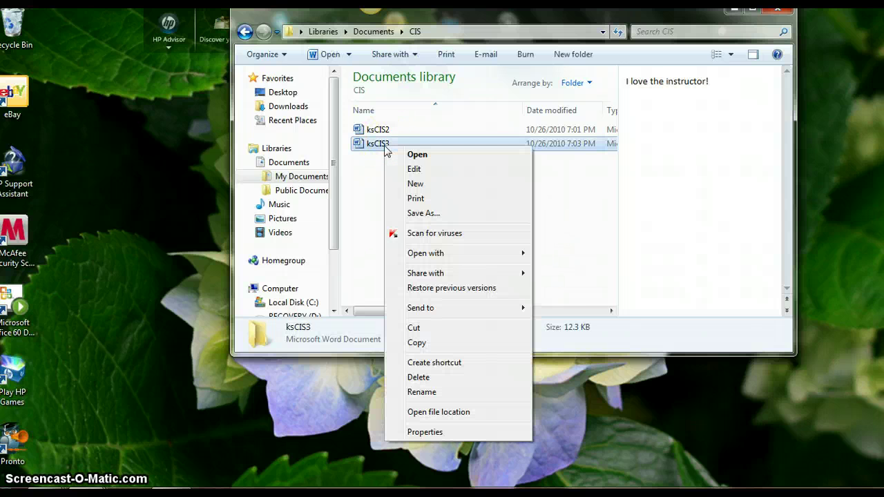
pyautogui.click(416, 438)
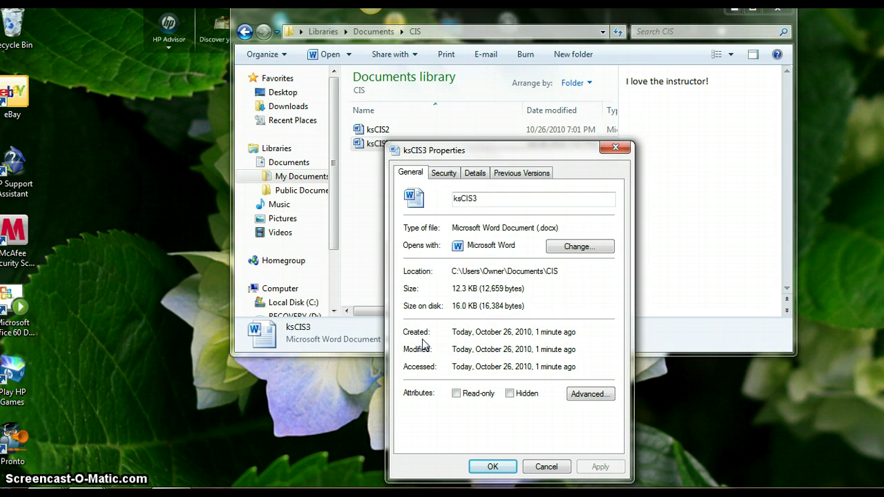
pyautogui.click(473, 197)
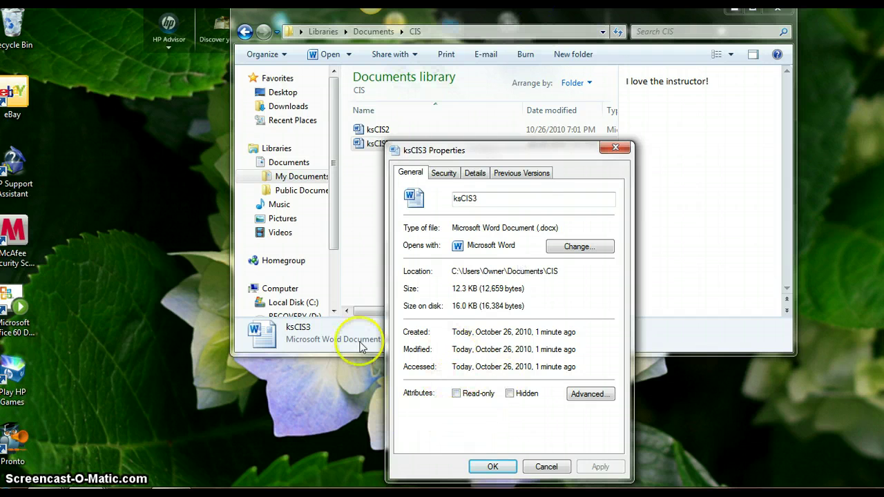
pyautogui.click(481, 472)
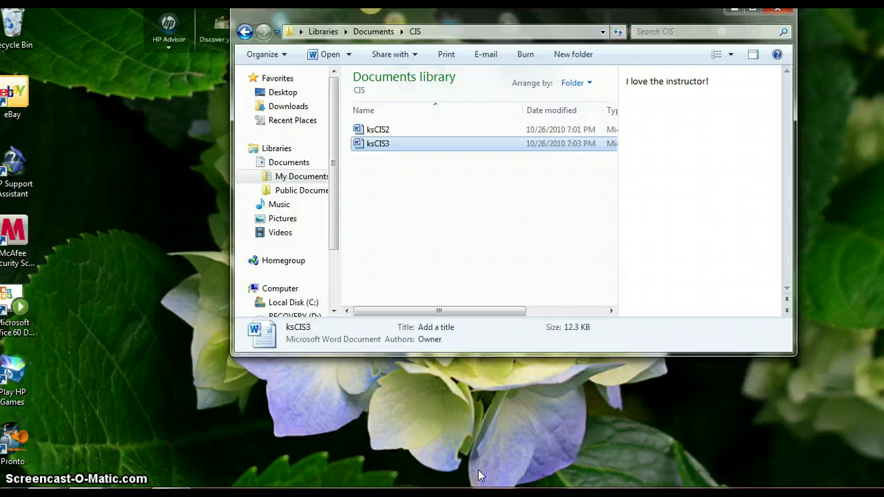
pyautogui.click(481, 475)
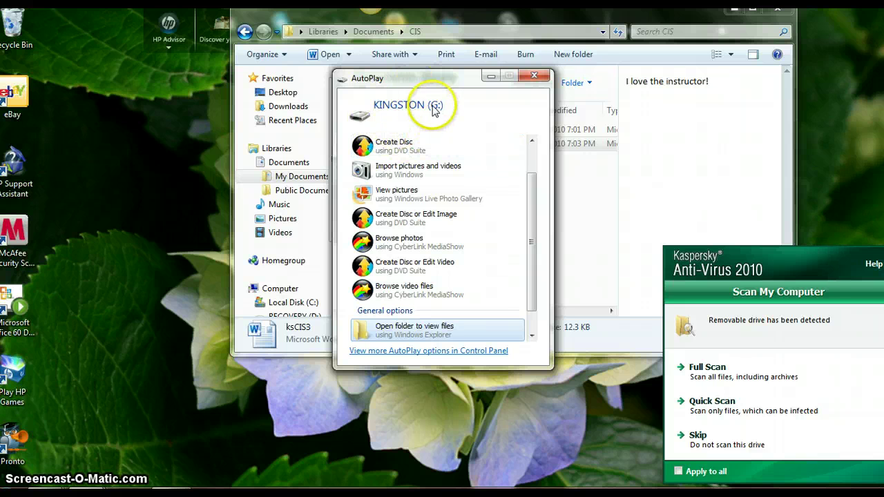
# Dismiss the AutoPlay window for the KINGSTON (G:) drive and skip the antivirus scan of the drive
pyautogui.click(533, 75)
pyautogui.click(666, 435)
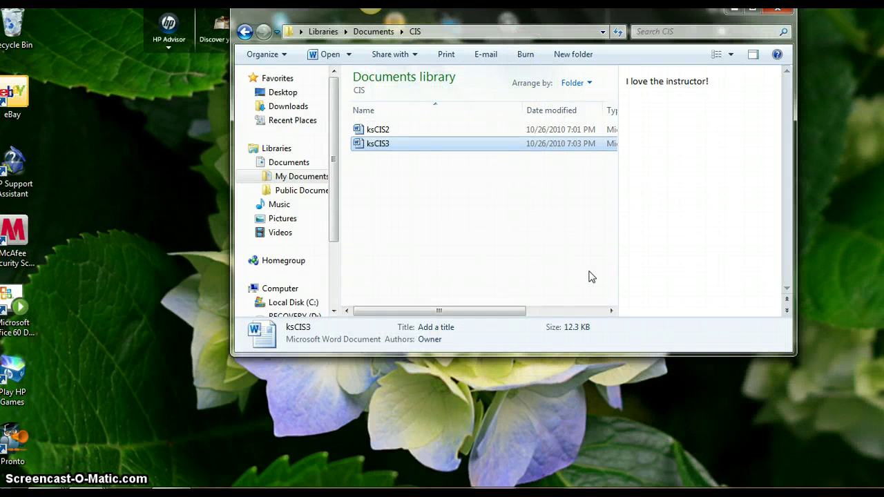
pyautogui.click(579, 256)
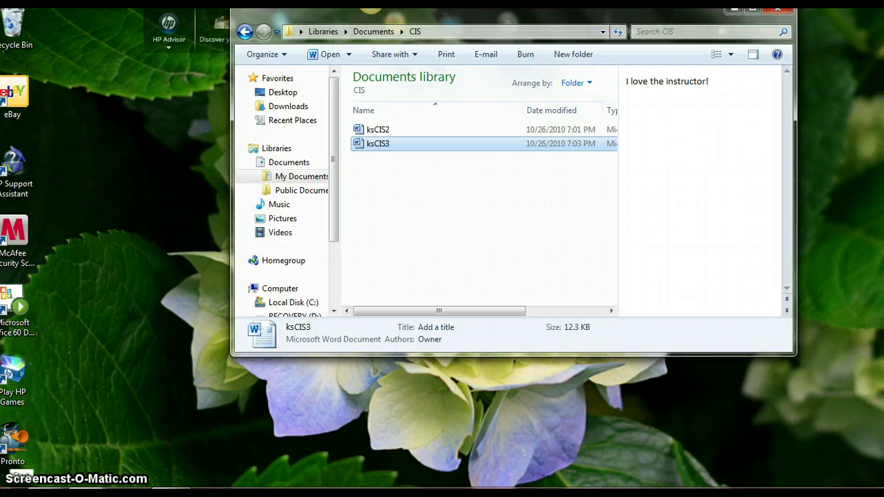
# Open the KINGSTON (G:) removable drive from Computer in a second Explorer window
pyautogui.press('super')
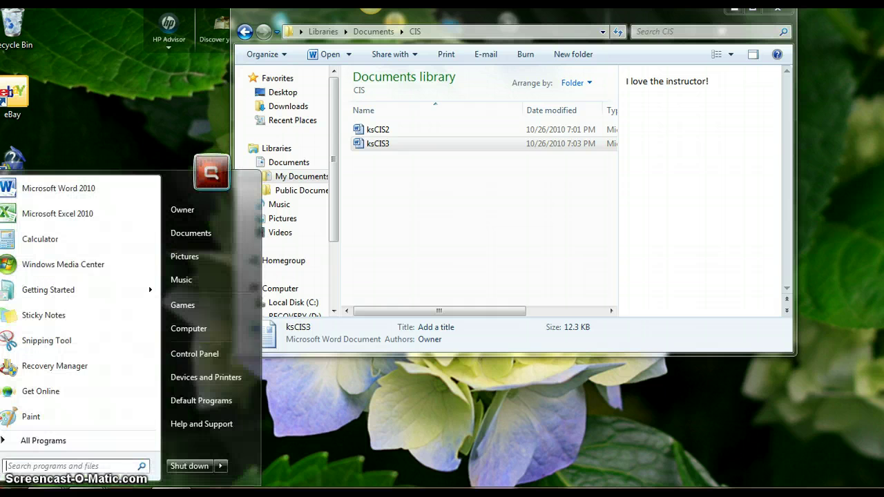
pyautogui.click(219, 327)
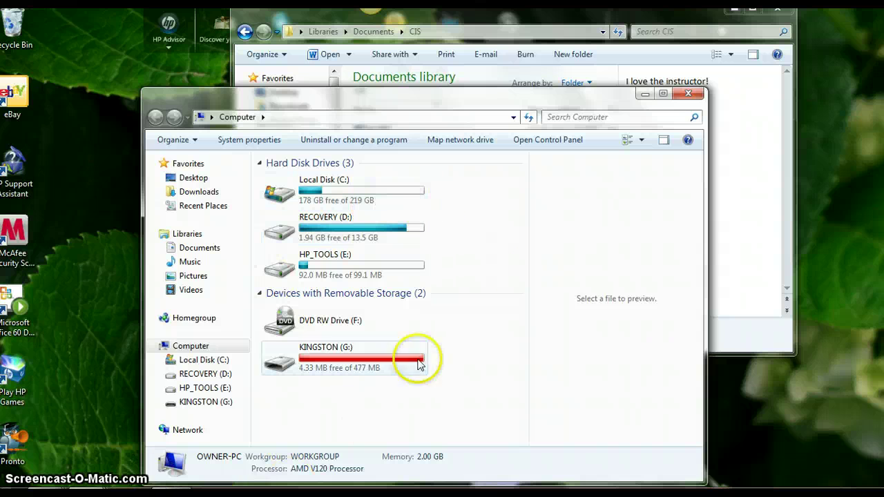
pyautogui.click(318, 365)
pyautogui.doubleClick(318, 365)
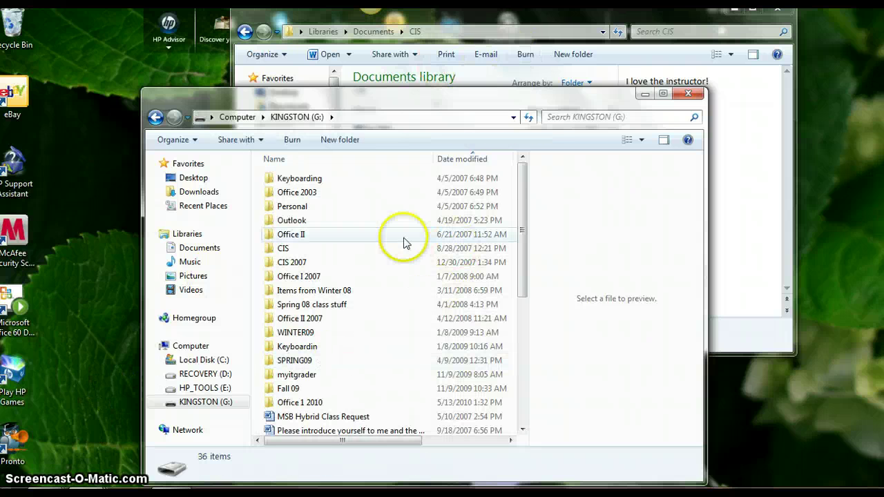
# Arrange the drive window so both folders are visible, and copy ksCIS2 and ksCIS3 into the CIS folder on KINGSTON (G:)
pyautogui.moveTo(394, 102); pyautogui.dragTo(312, 194)
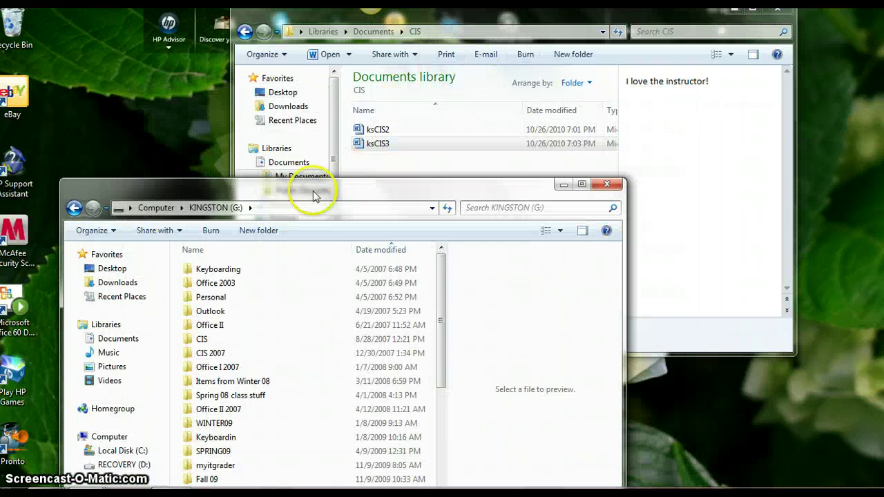
pyautogui.moveTo(370, 132); pyautogui.dragTo(252, 342)
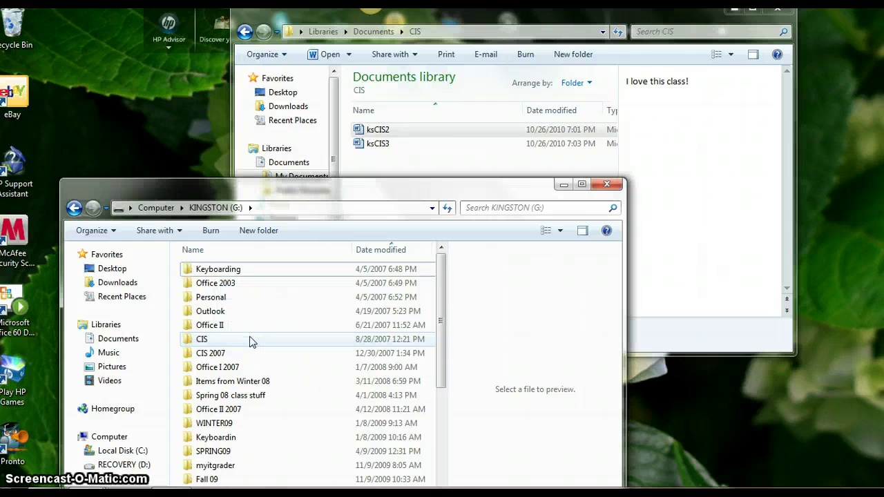
pyautogui.moveTo(373, 143); pyautogui.dragTo(230, 343)
# Check the CIS folder on the KINGSTON (G:) drive for the copied ksCIS2 and ksCIS3 documents, and close its window
pyautogui.click(202, 340)
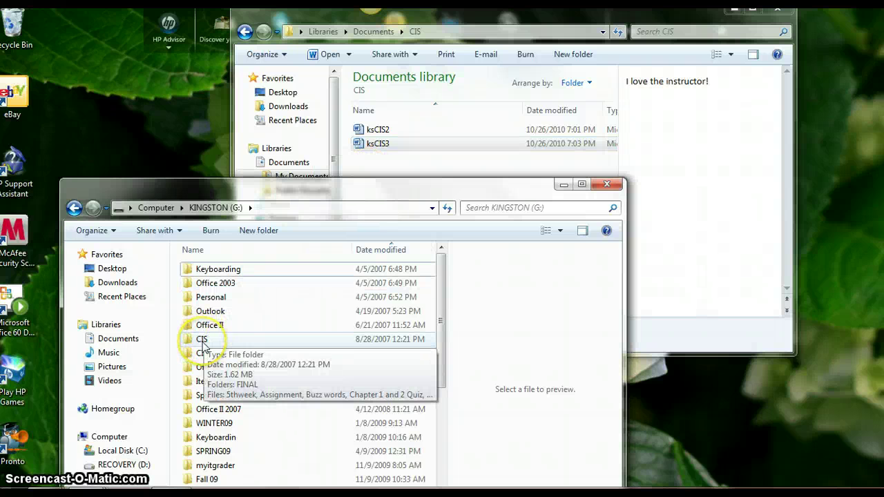
pyautogui.doubleClick(202, 340)
pyautogui.scroll(-6, 306, 325)
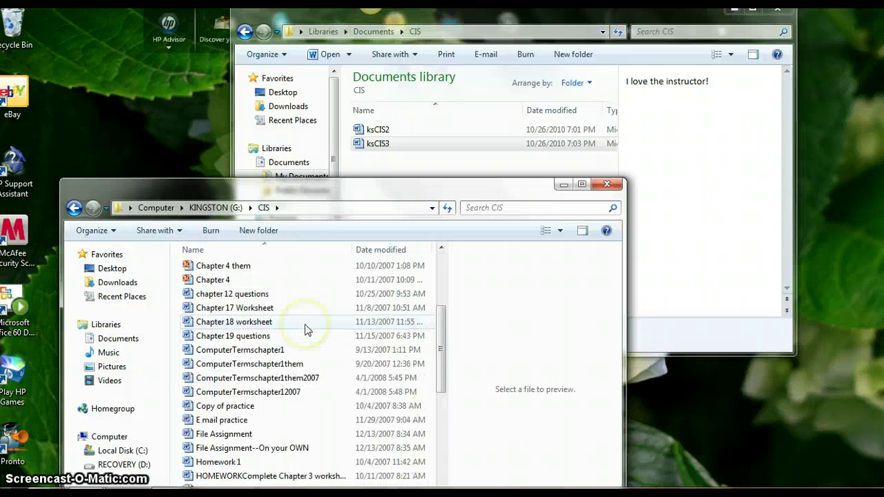
pyautogui.scroll(-4, 306, 329)
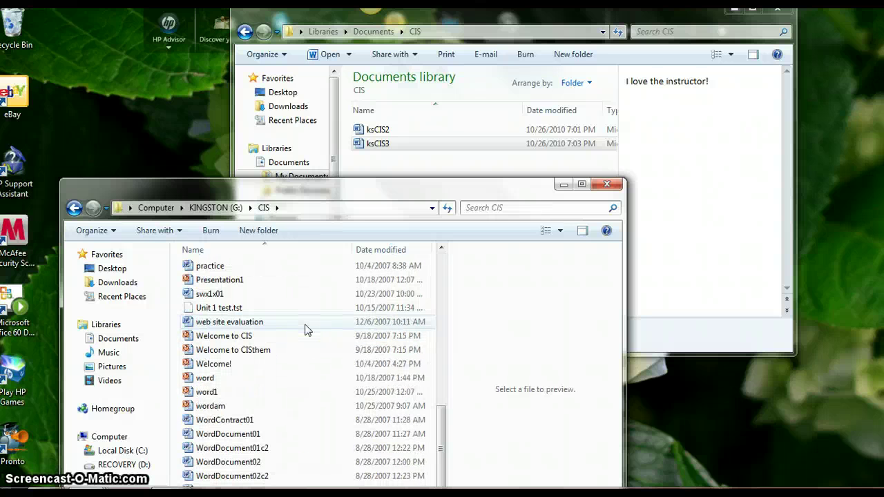
pyautogui.scroll(-1, 307, 330)
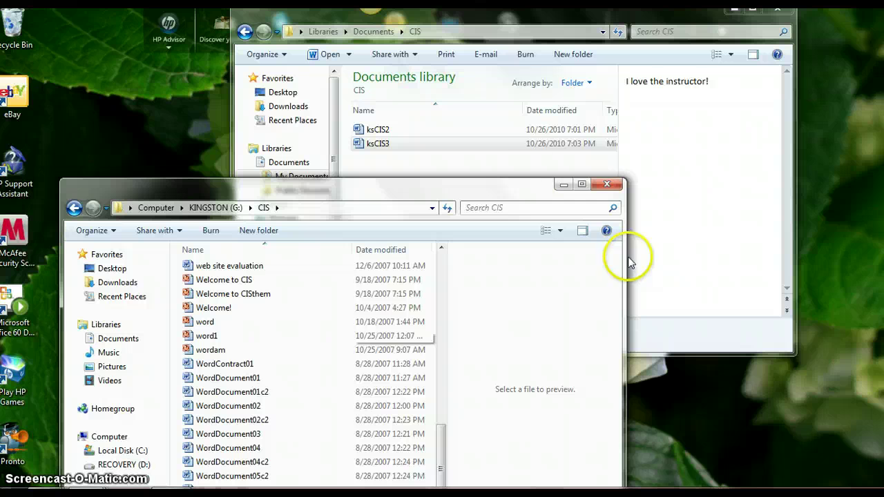
pyautogui.moveTo(489, 192); pyautogui.dragTo(507, 91)
pyautogui.scroll(5, 400, 324)
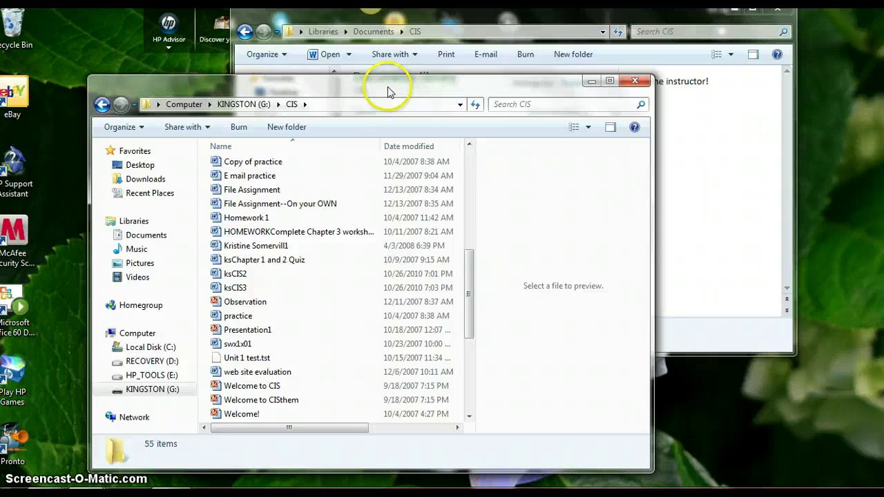
pyautogui.moveTo(388, 87); pyautogui.dragTo(378, 199)
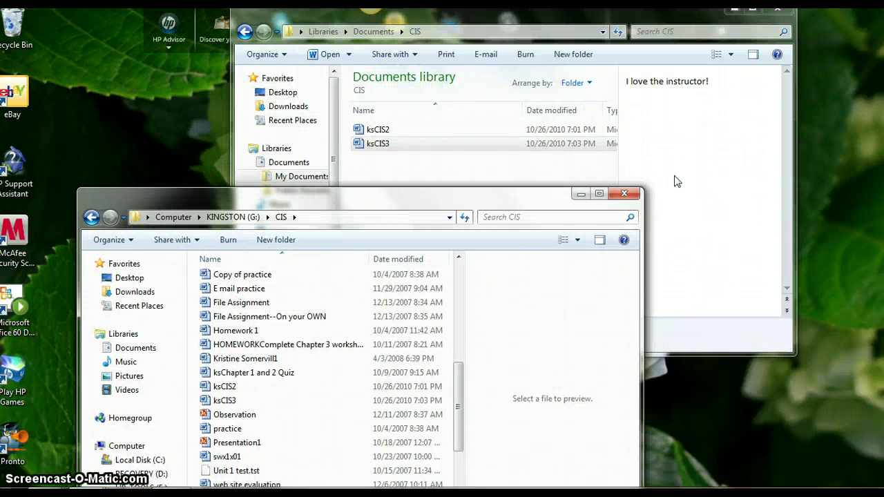
pyautogui.click(624, 194)
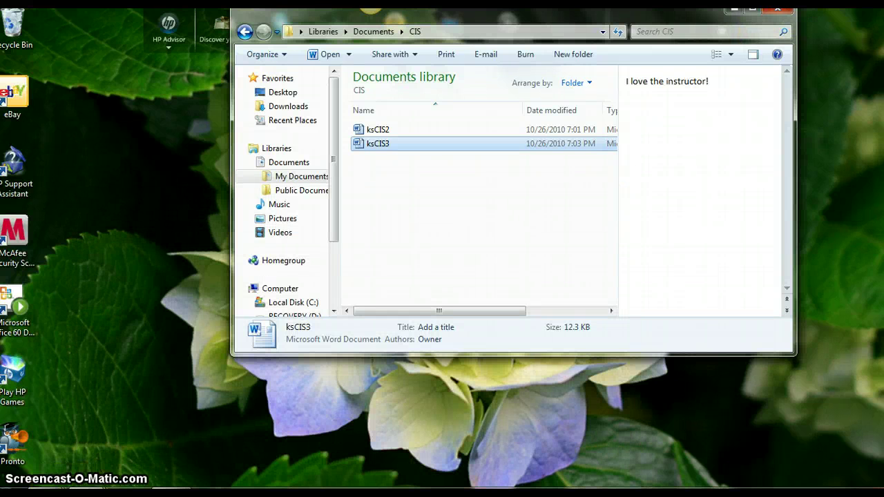
# Switch to the Outlook Web Access inbox in Internet Explorer and open a new blank e-mail message
pyautogui.press('super')
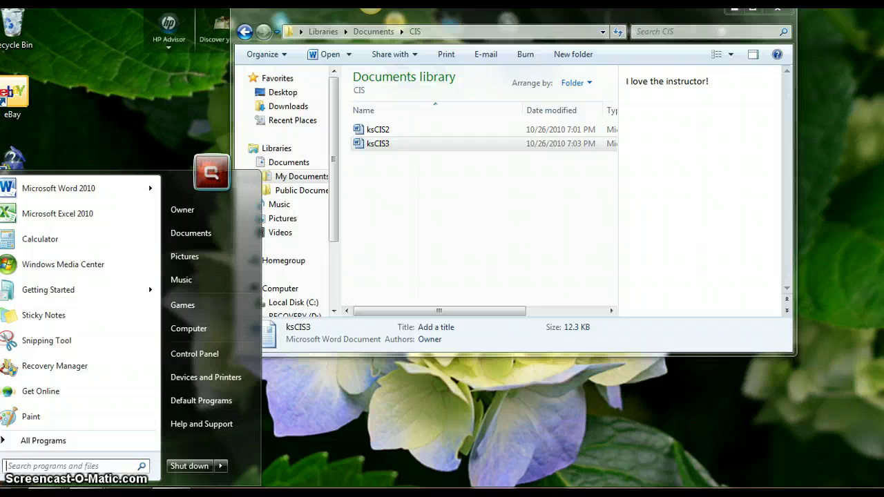
pyautogui.press('Escape')
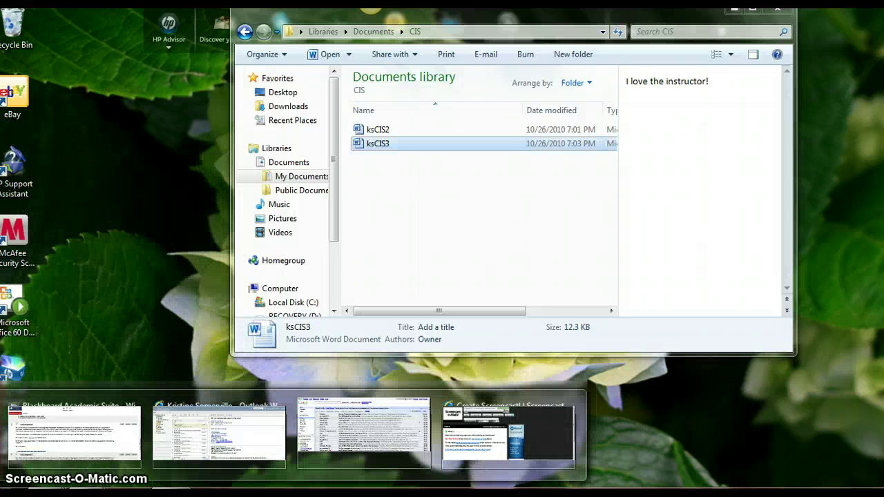
pyautogui.hotkey('alt', 'Tab')
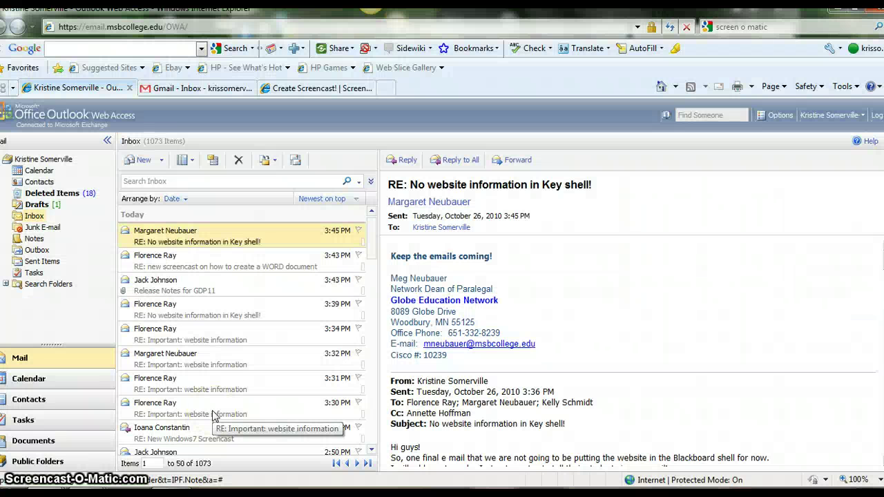
pyautogui.click(162, 165)
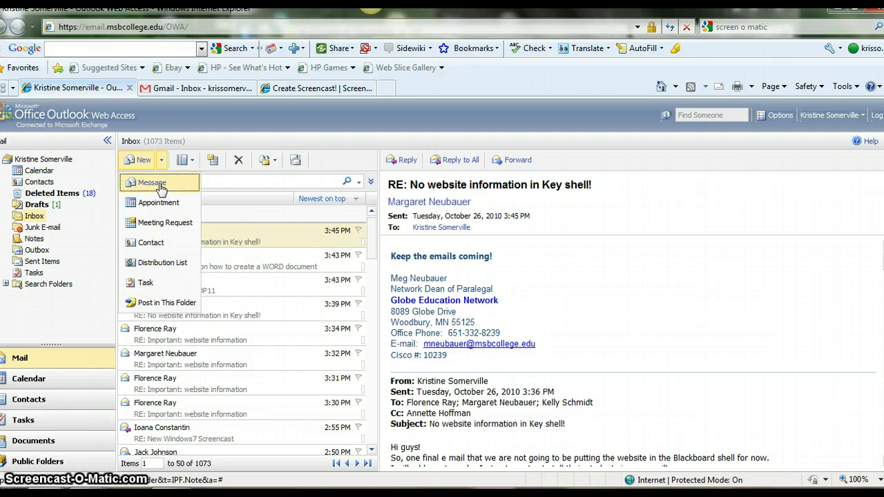
pyautogui.click(159, 184)
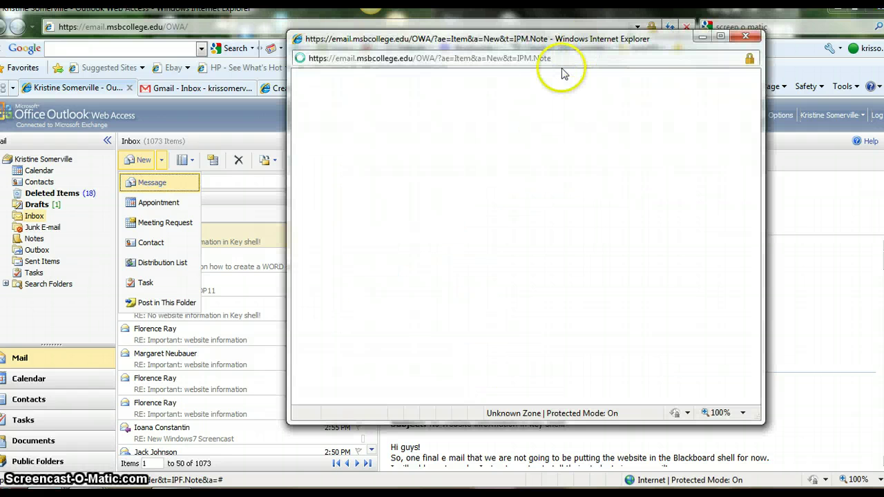
pyautogui.click(158, 181)
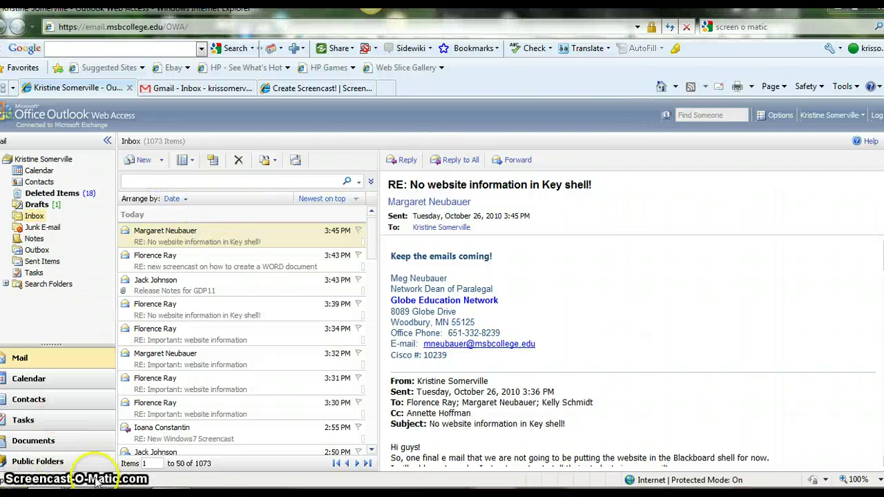
pyautogui.moveTo(69, 494)
pyautogui.click(620, 390)
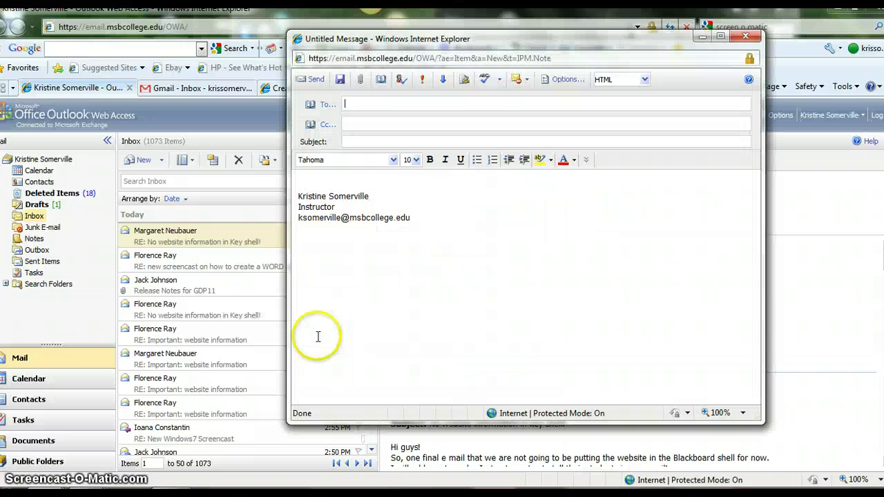
# Address the new message to the mailbox owner, picking the second suggested contact for "ks"
pyautogui.write('ks')
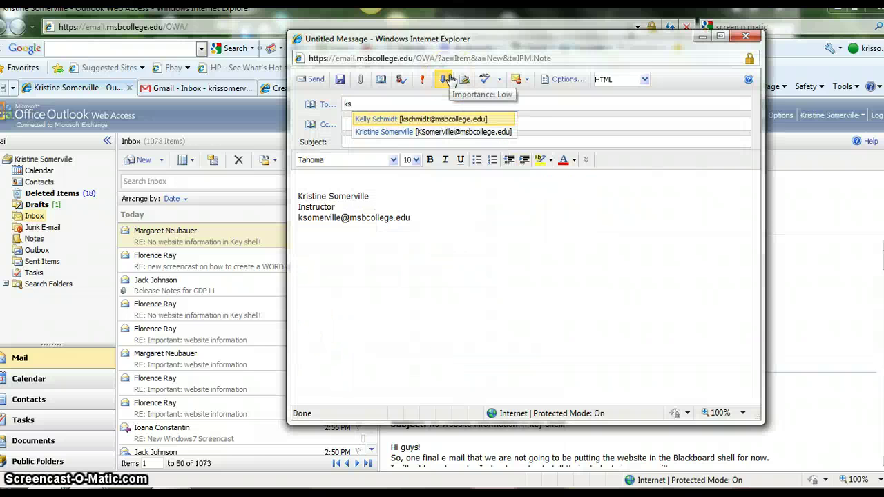
pyautogui.press('Down')
pyautogui.press('Return')
pyautogui.click(357, 344)
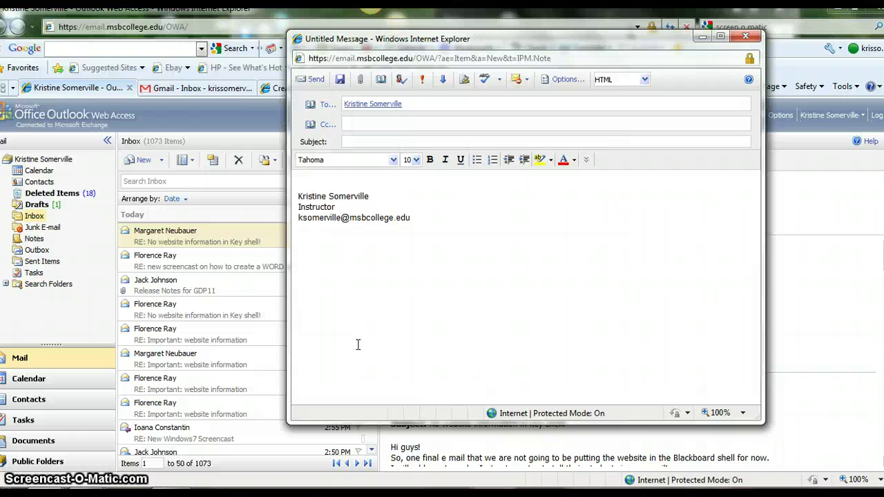
# Start attaching a file to the message and select ksCIS2 in the CIS folder
pyautogui.click(362, 80)
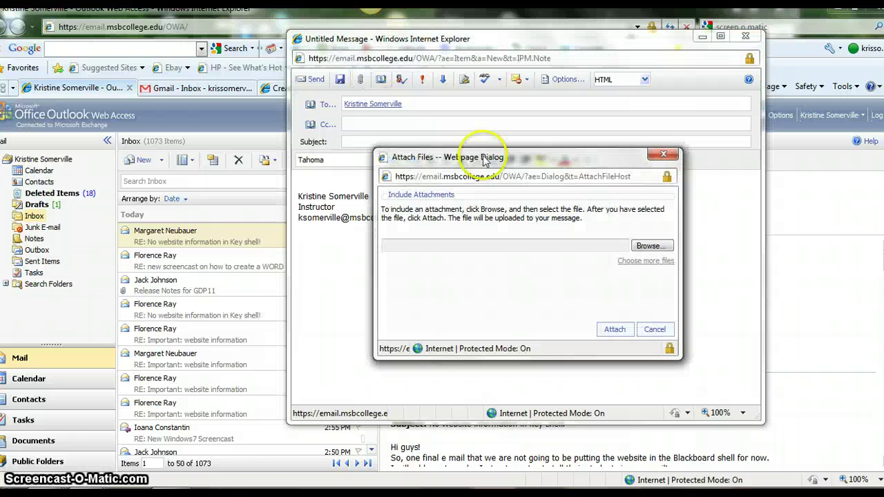
pyautogui.click(642, 247)
pyautogui.click(643, 247)
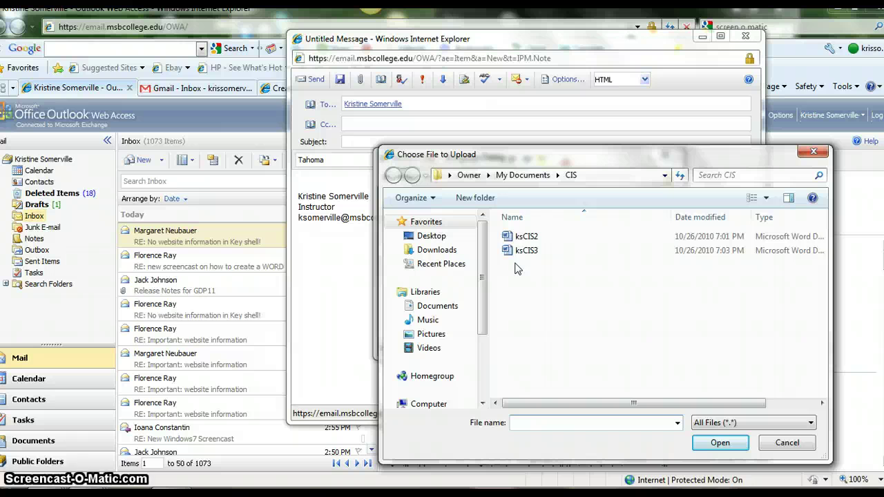
pyautogui.click(521, 238)
pyautogui.click(521, 237)
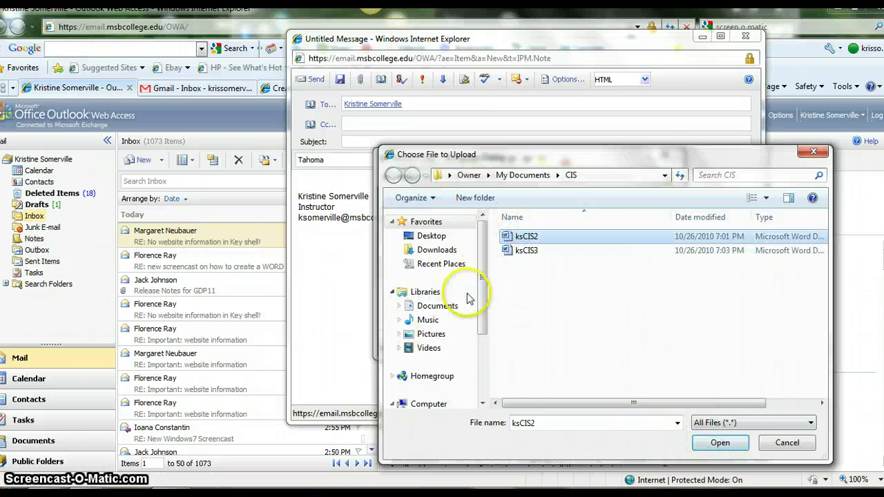
# Browse to the CIS folder through the Documents library in the file chooser
pyautogui.click(665, 176)
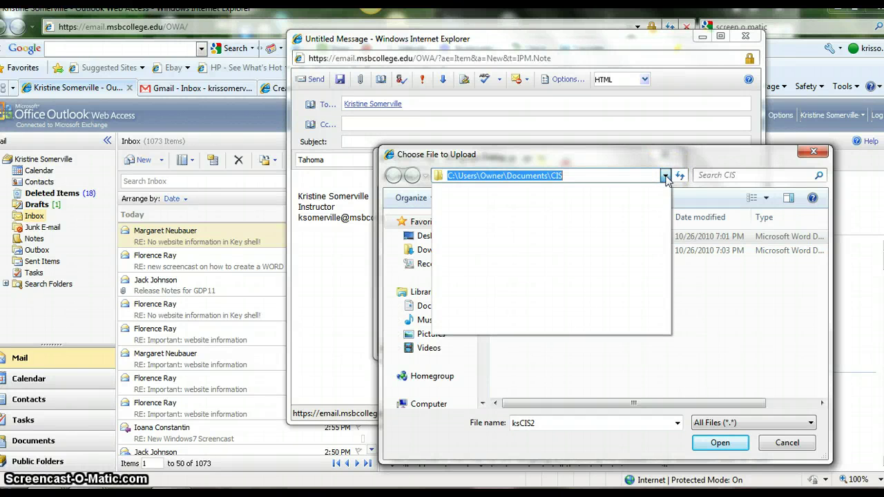
pyautogui.click(665, 176)
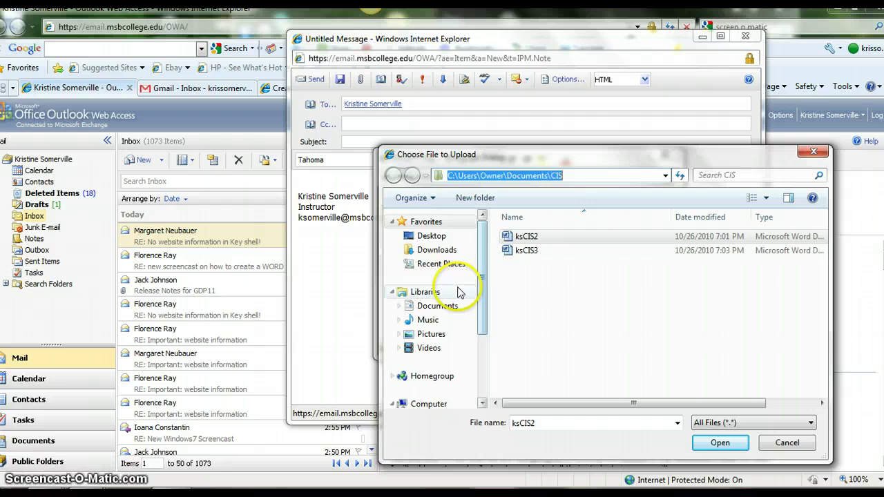
pyautogui.click(440, 307)
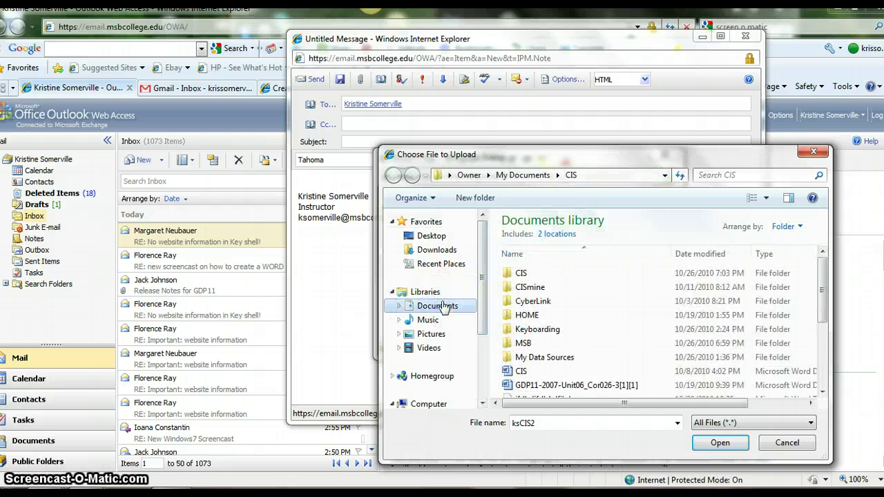
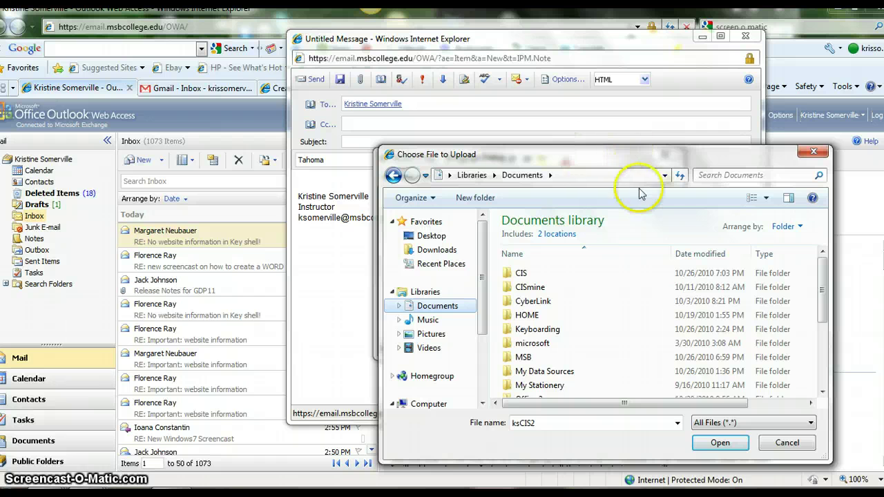
pyautogui.click(459, 312)
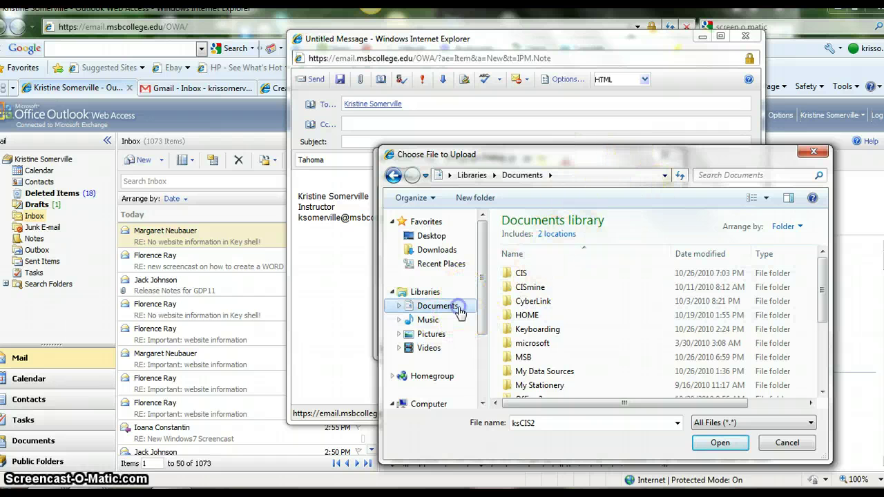
pyautogui.doubleClick(521, 274)
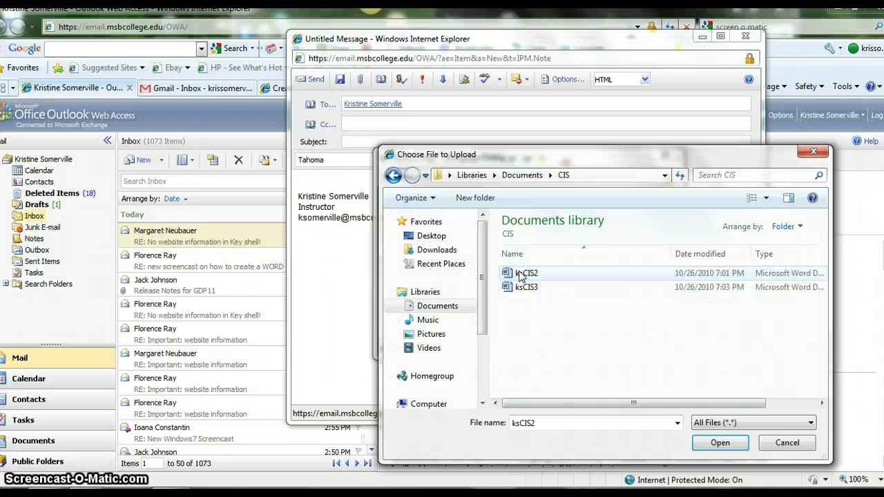
# Choose ksCIS2 from the CIS folder and attach it to the message
pyautogui.click(664, 176)
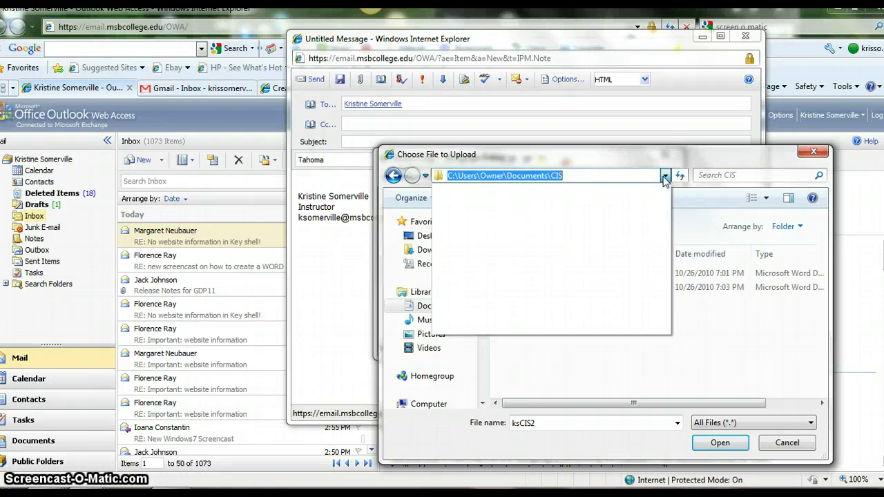
pyautogui.click(665, 175)
pyautogui.click(665, 175)
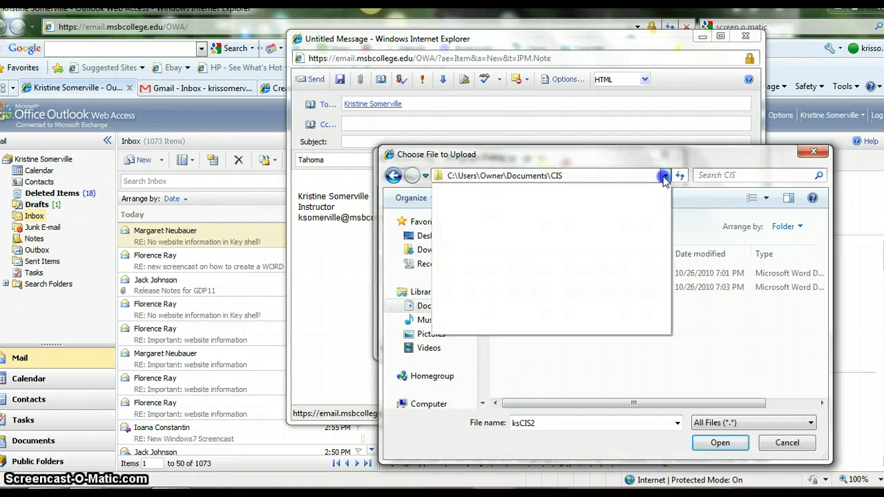
pyautogui.click(664, 176)
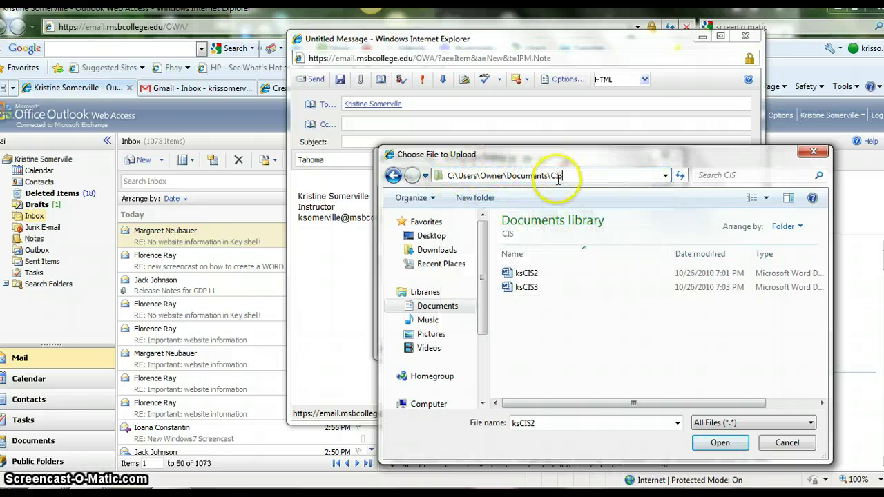
pyautogui.click(530, 274)
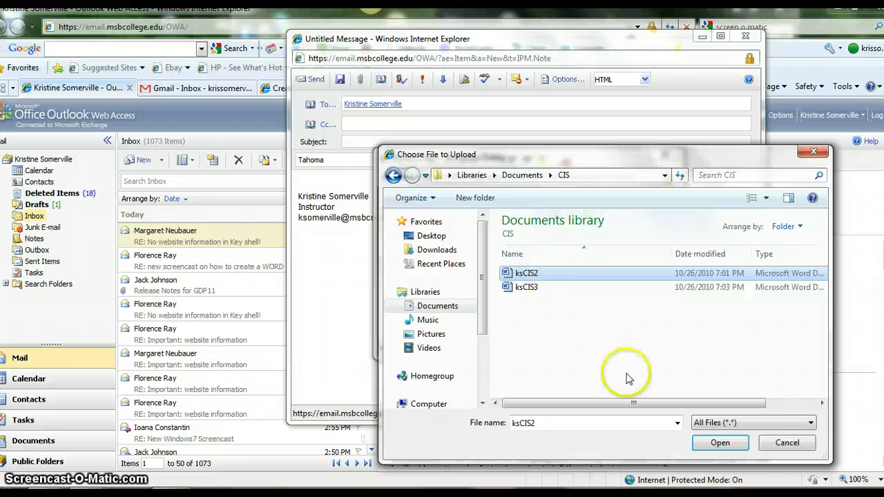
pyautogui.click(704, 443)
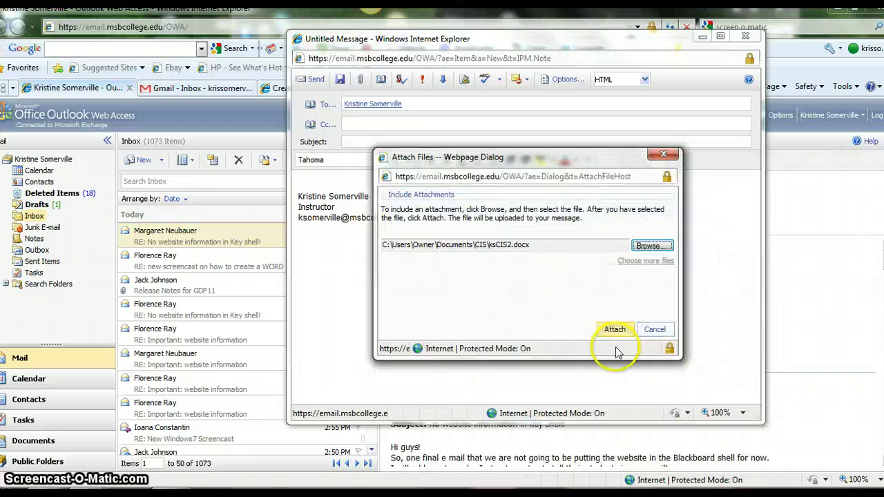
pyautogui.click(616, 329)
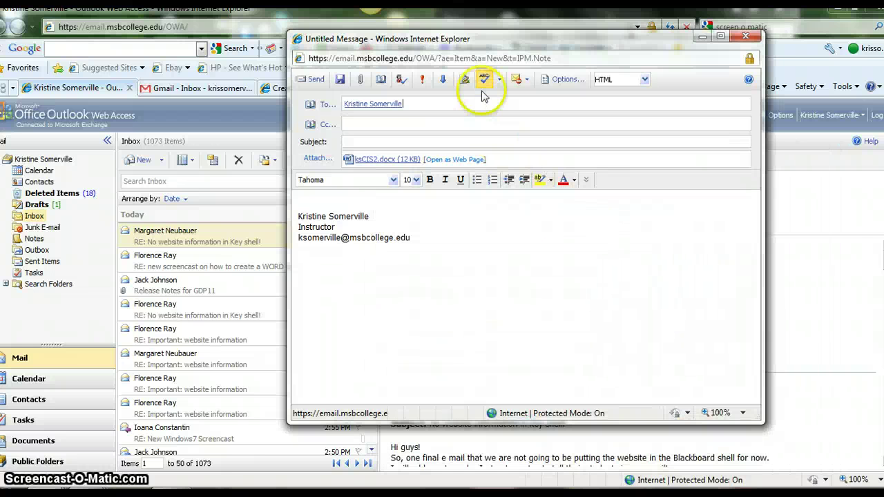
# Attach ksCIS3 from the CIS folder to the message as a second file
pyautogui.click(361, 81)
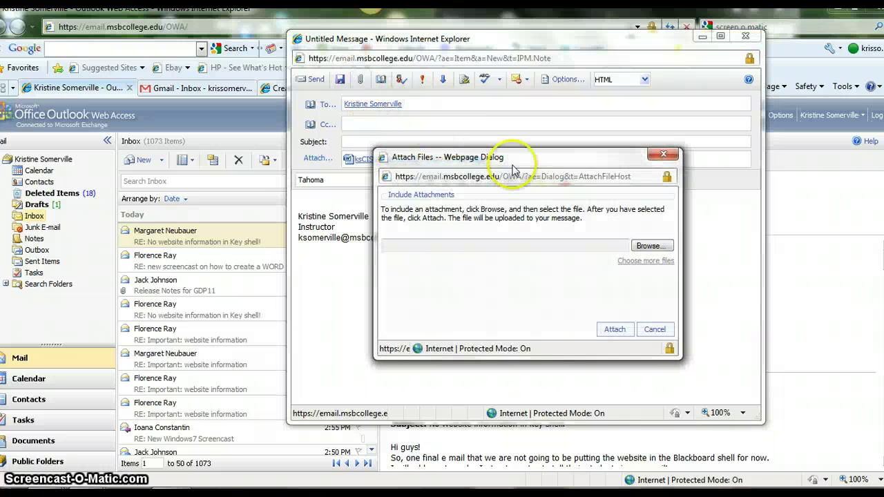
pyautogui.click(652, 246)
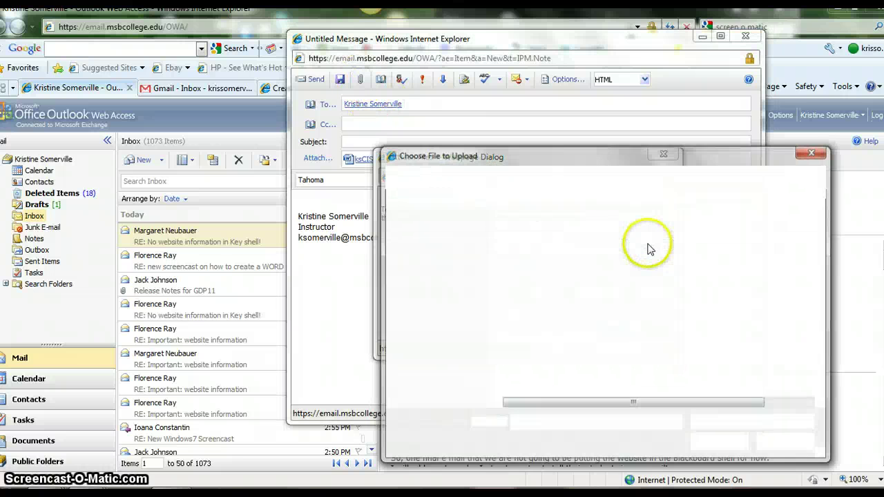
pyautogui.click(526, 250)
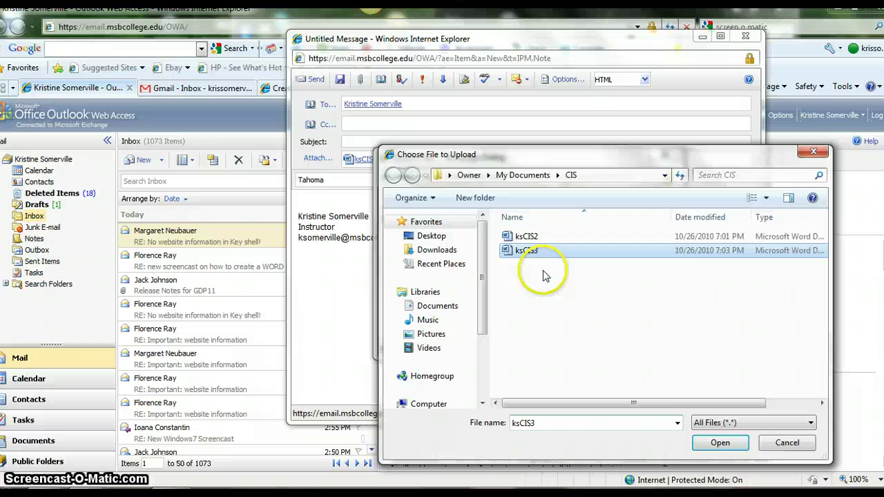
pyautogui.click(719, 442)
pyautogui.click(616, 330)
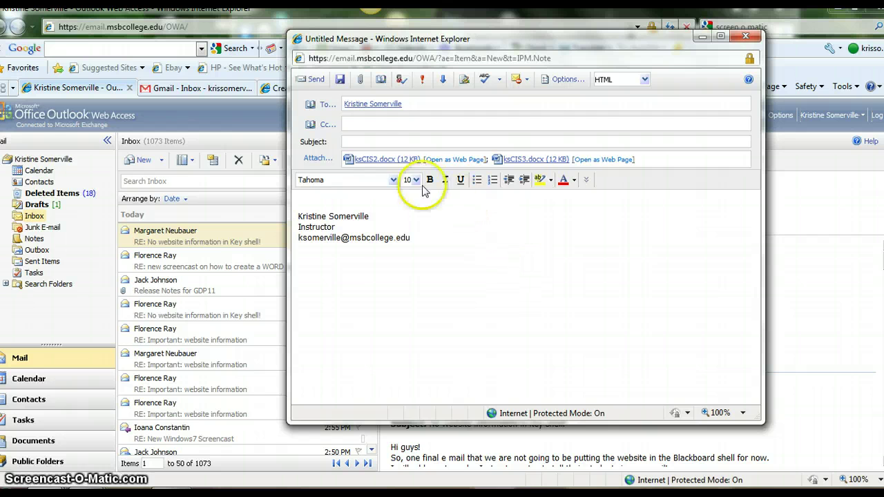
# Open the attached ksCIS2.docx from the message and copy its sentence "I love this class!"
pyautogui.moveTo(373, 161); pyautogui.dragTo(387, 163)
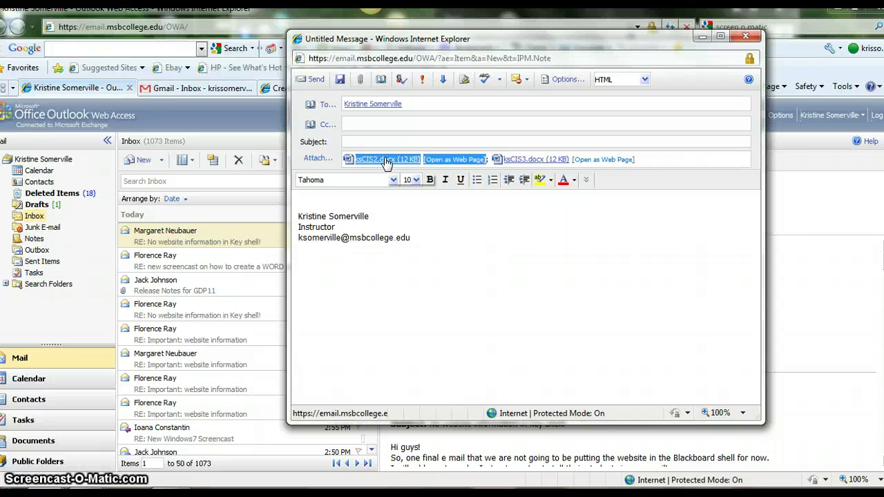
pyautogui.click(387, 160)
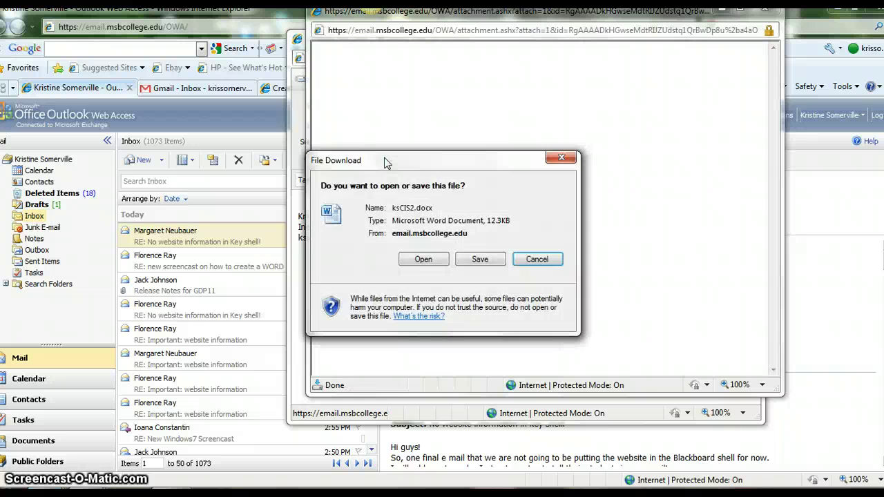
pyautogui.click(428, 260)
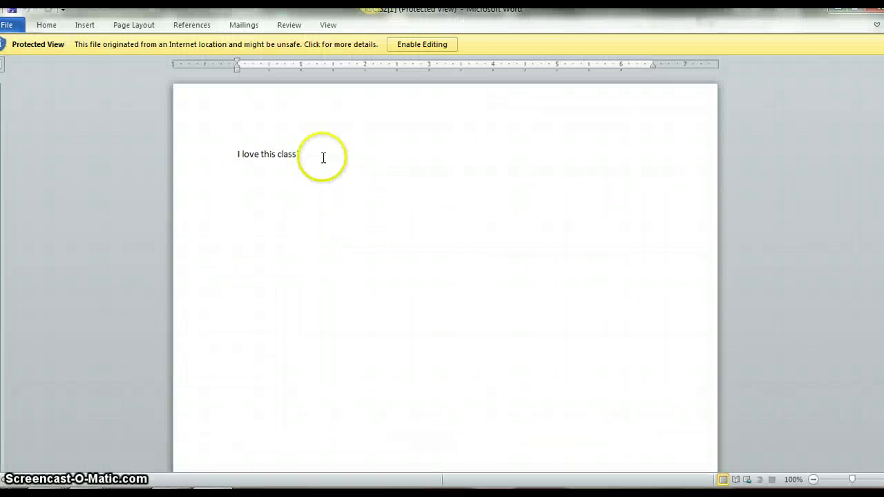
pyautogui.moveTo(322, 158); pyautogui.dragTo(179, 178)
pyautogui.hotkey('ctrl', 'c')
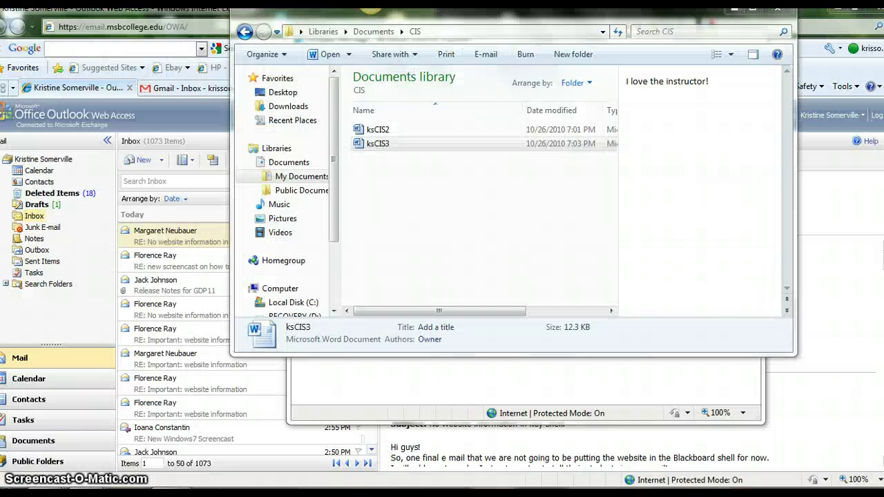
# Return to the unsent message and paste the copied sentence into its body above the signature
pyautogui.click(380, 388)
pyautogui.click(361, 204)
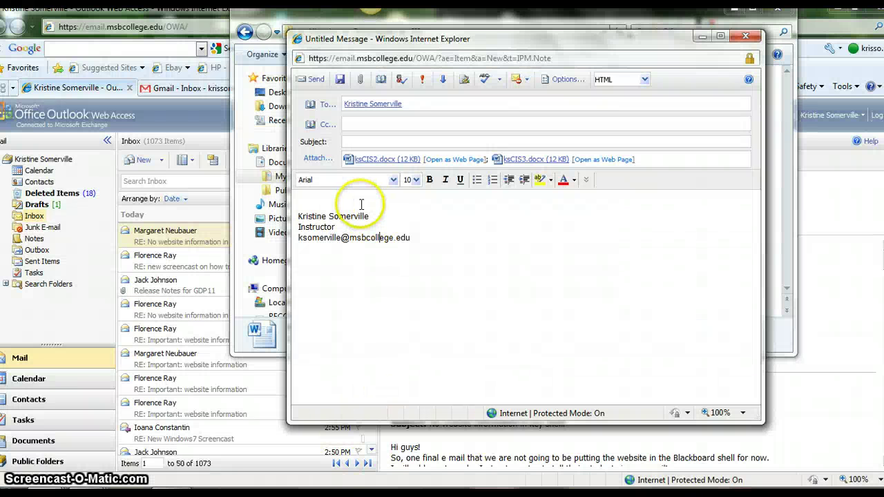
pyautogui.hotkey('ctrl', 'v')
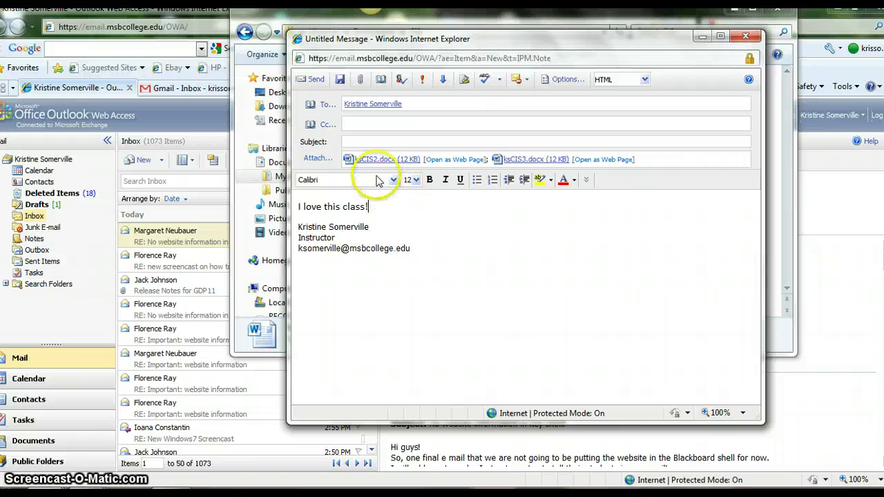
# Give the message the subject "Unit 2, B" and high importance, and send it
pyautogui.click(369, 141)
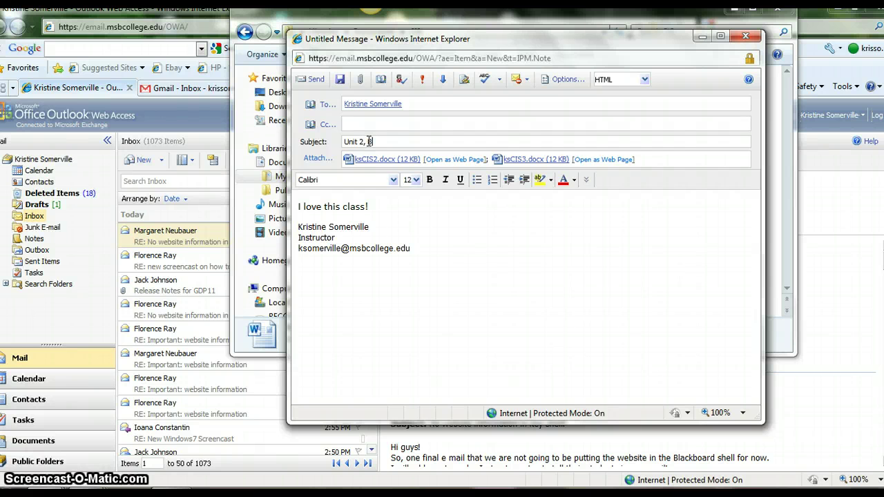
pyautogui.click(422, 81)
pyautogui.click(422, 82)
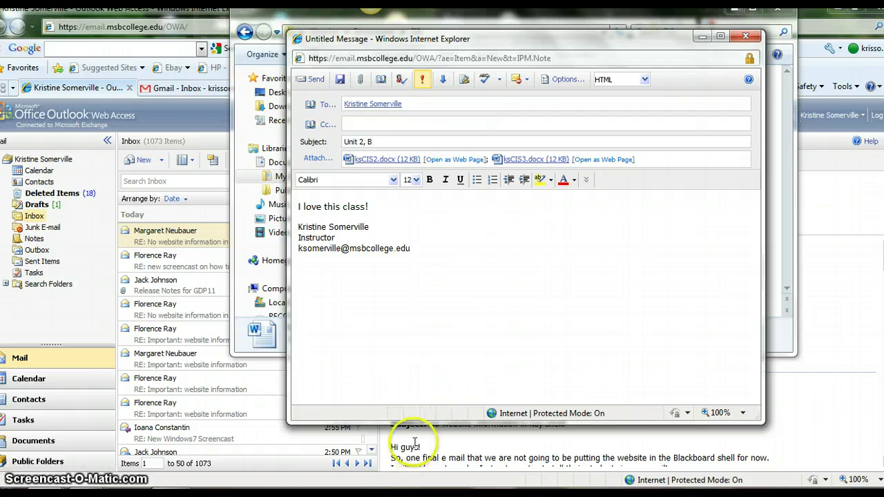
pyautogui.click(315, 81)
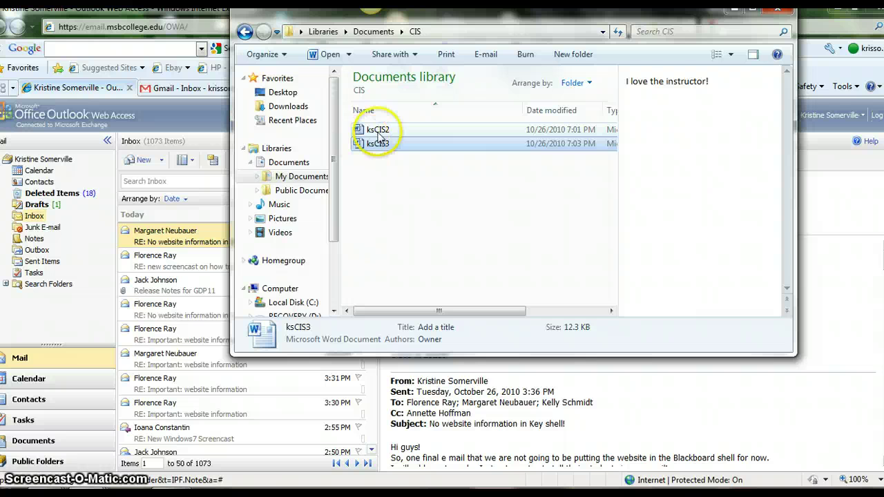
# Minimize the web browser and the CIS folder window to clear the desktop
pyautogui.moveTo(409, 15); pyautogui.dragTo(388, 107)
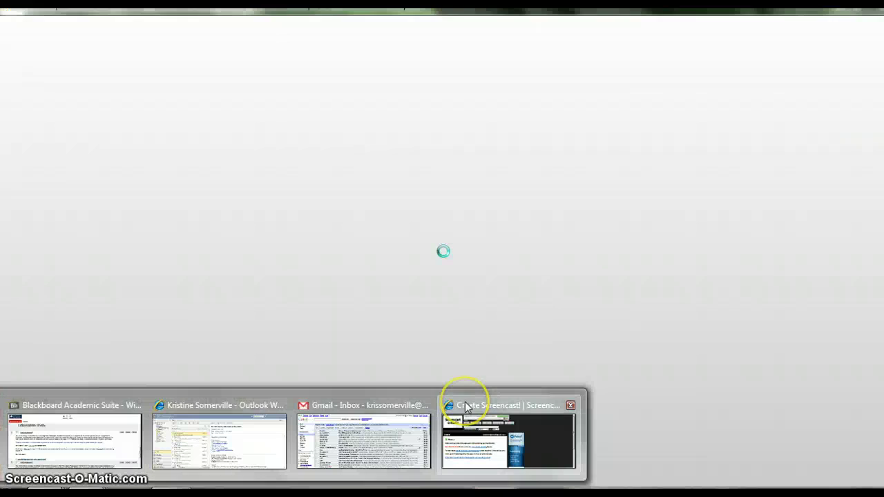
pyautogui.click(466, 406)
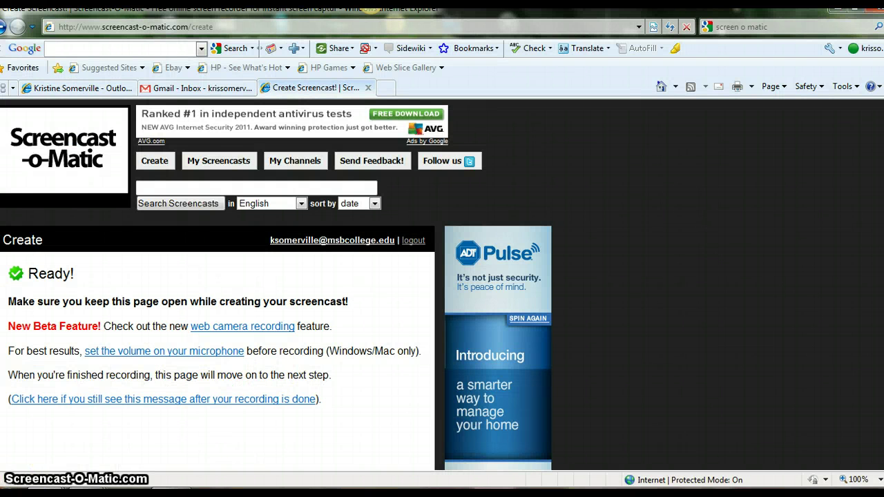
pyautogui.press('super')
pyautogui.press('super')
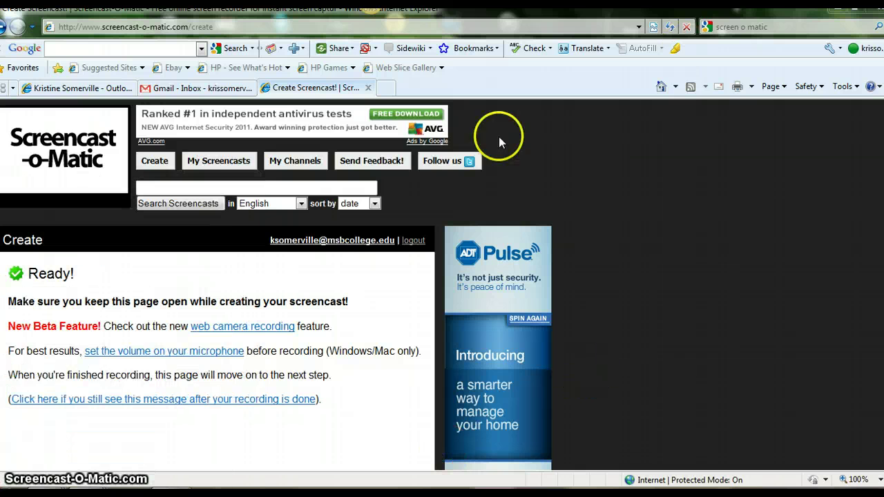
pyautogui.press('super')
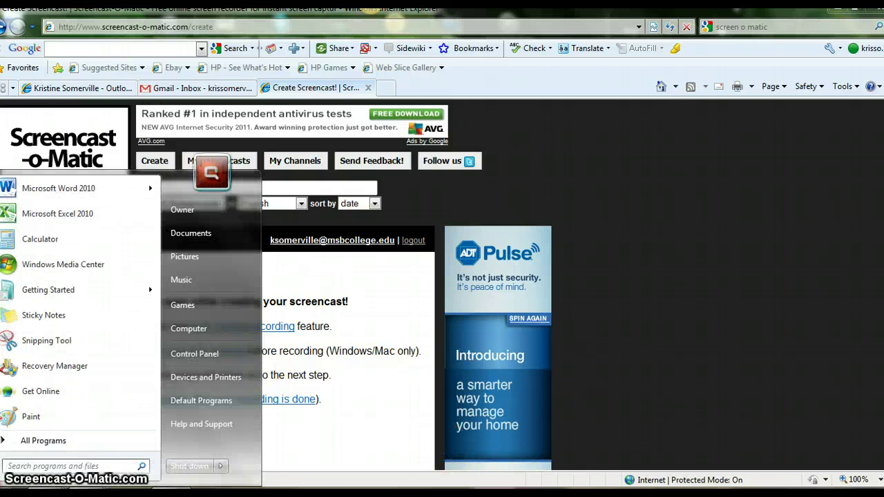
pyautogui.press('super')
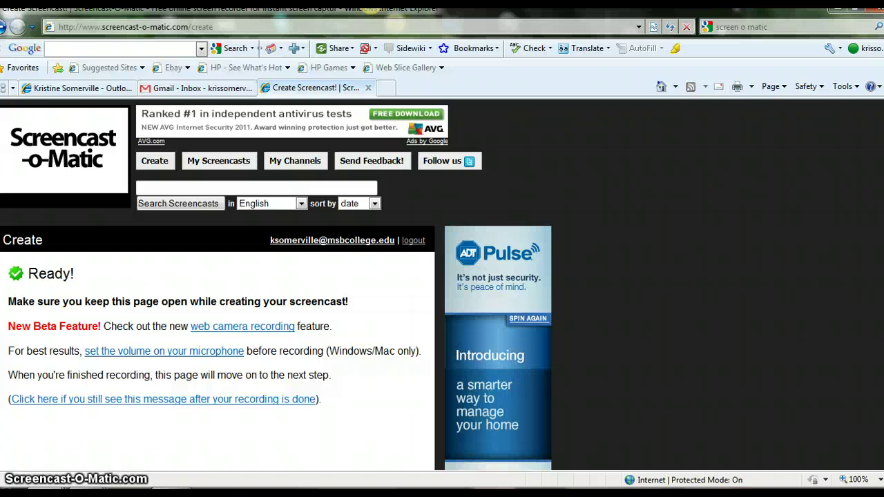
pyautogui.click(837, 10)
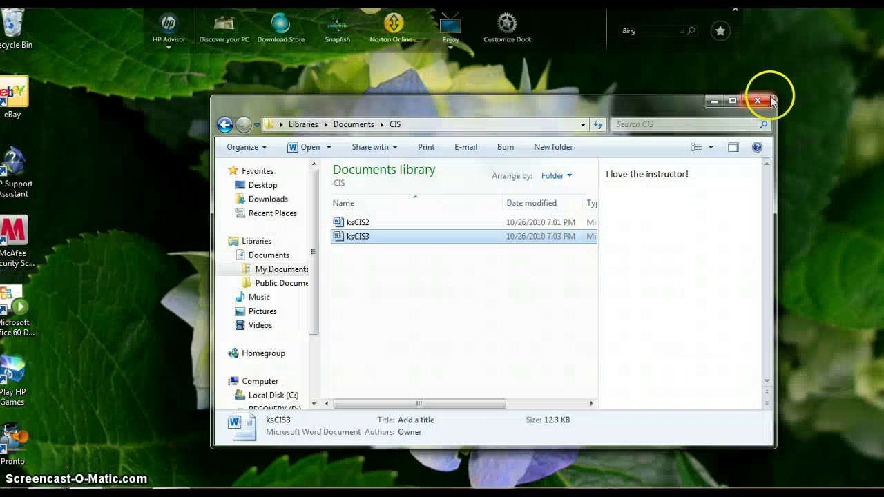
pyautogui.click(714, 102)
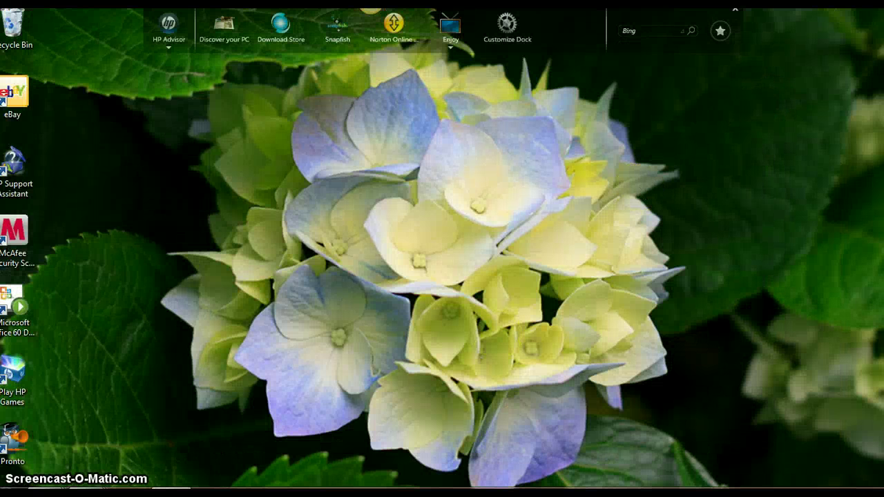
# Bring up the computer's Shut down option and dismiss it without shutting down
pyautogui.press('super')
pyautogui.click(203, 470)
pyautogui.press('super')
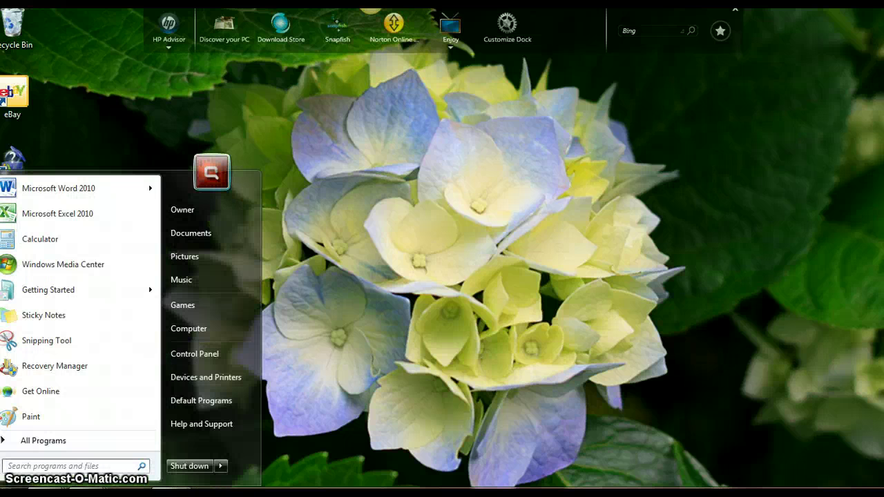
pyautogui.click(574, 375)
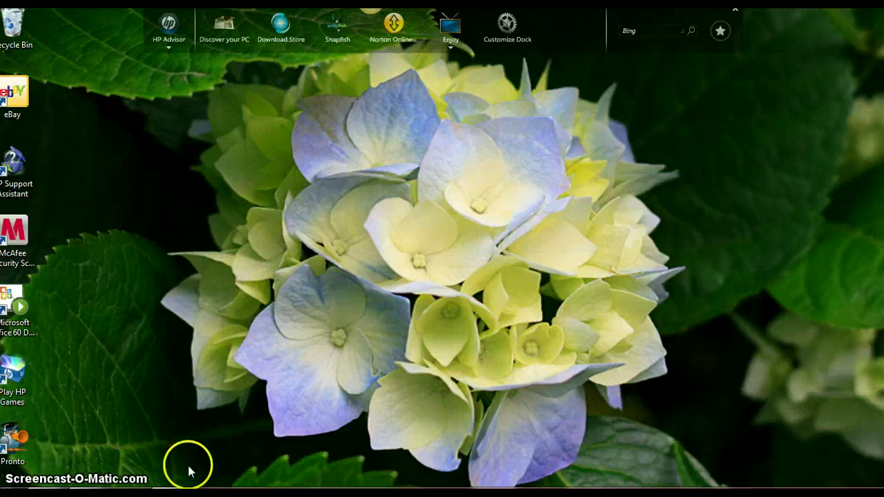